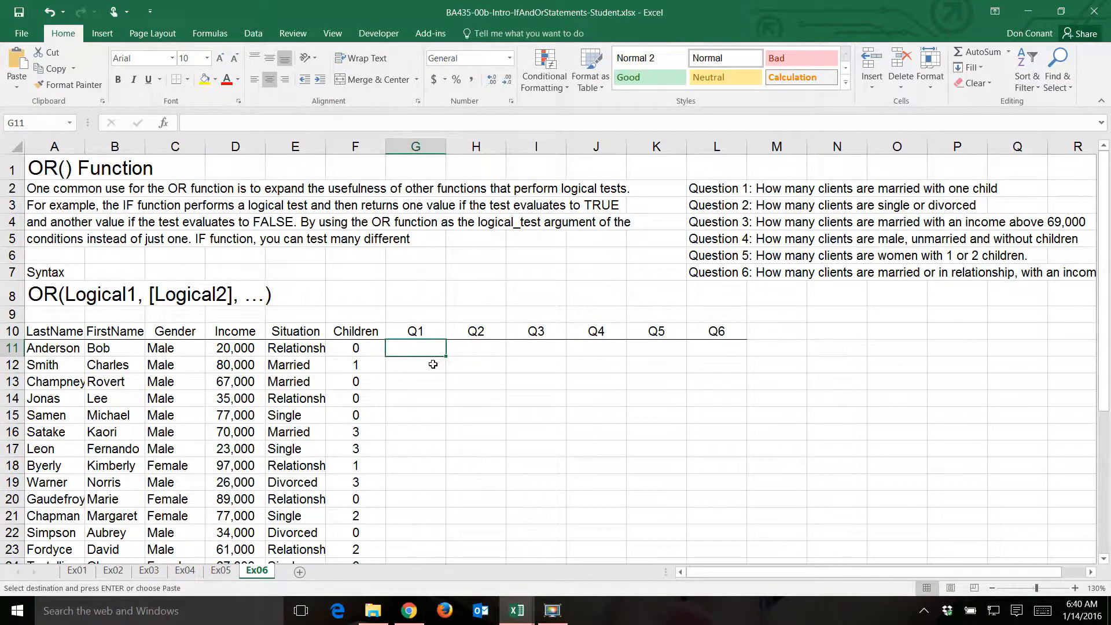
- Enter the Q1 formula =IF(AND(E11="Married",F11=1),1,0) in G11 to flag married clients with one child
type("=if")
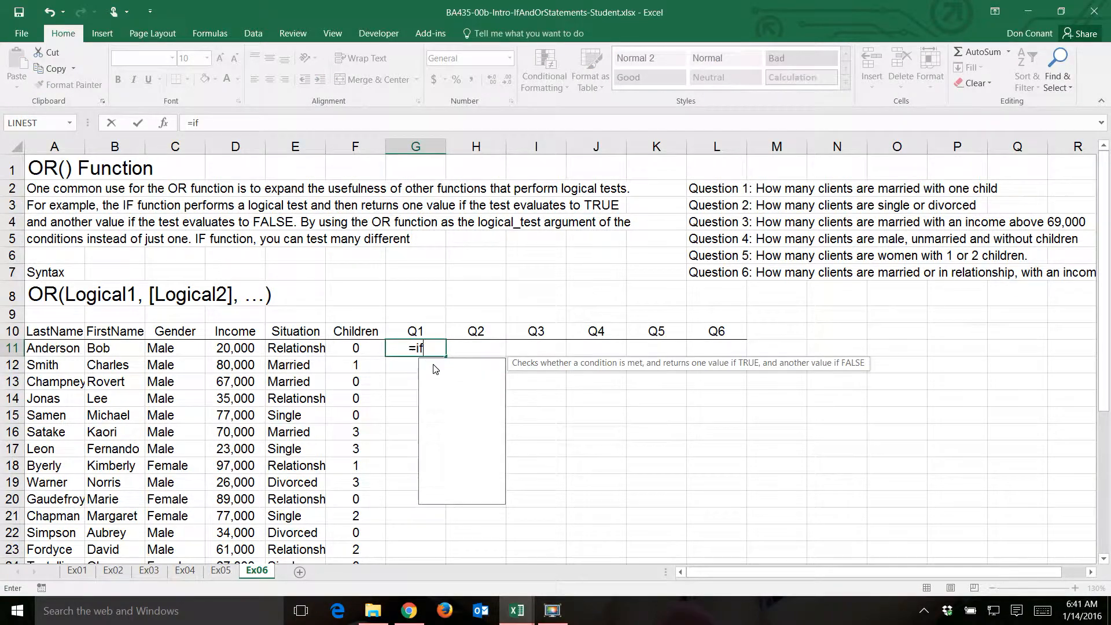
type("(a")
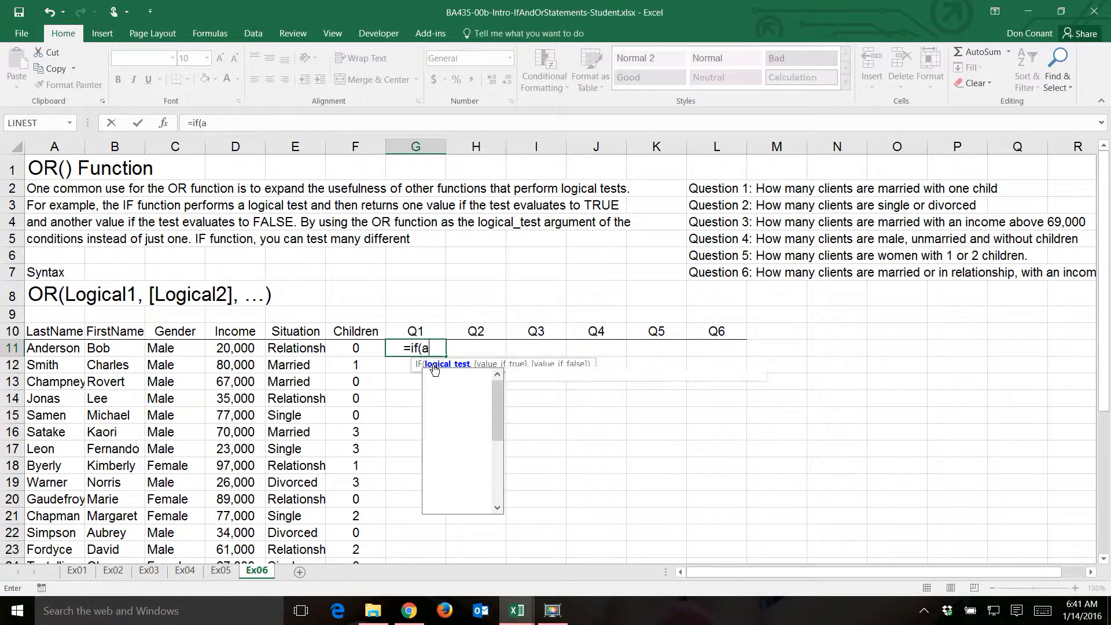
type("nd(")
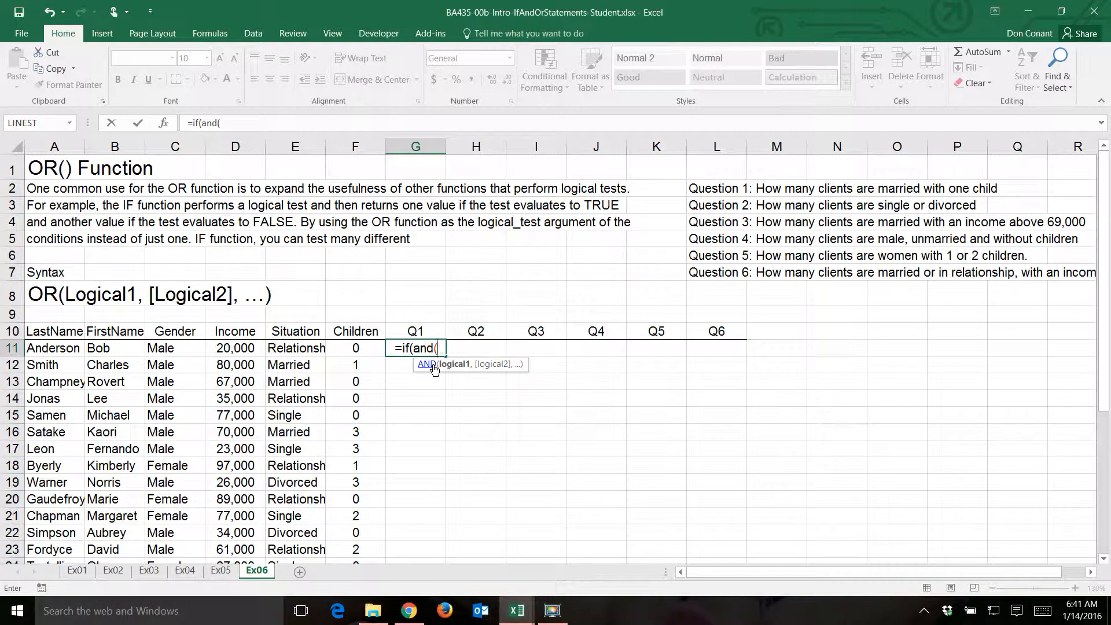
left_click(291, 349)
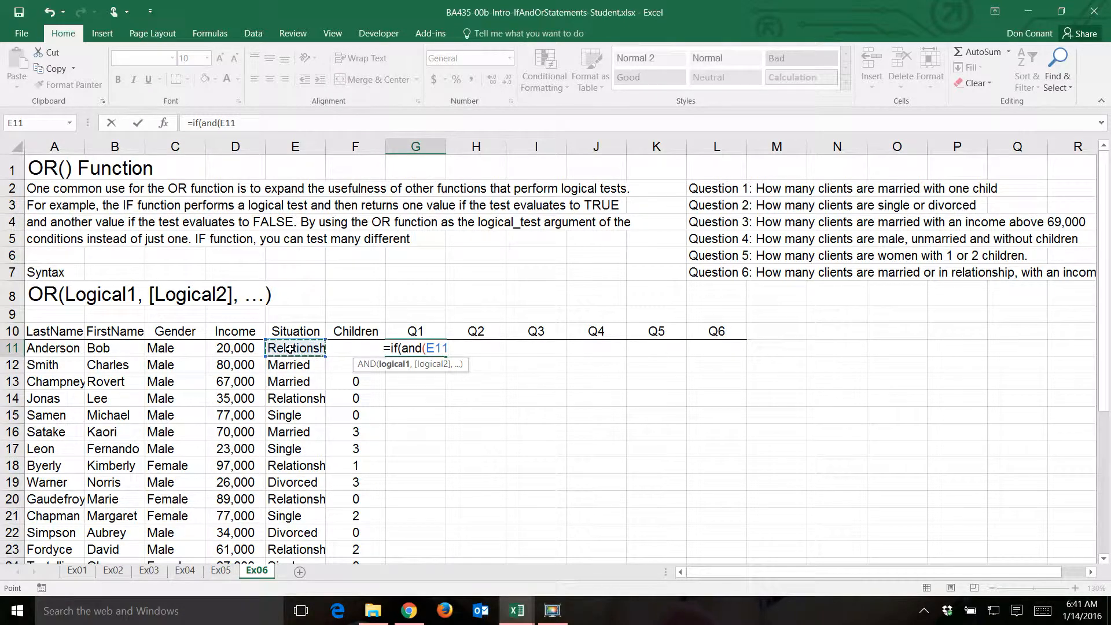
type("=\"Married")
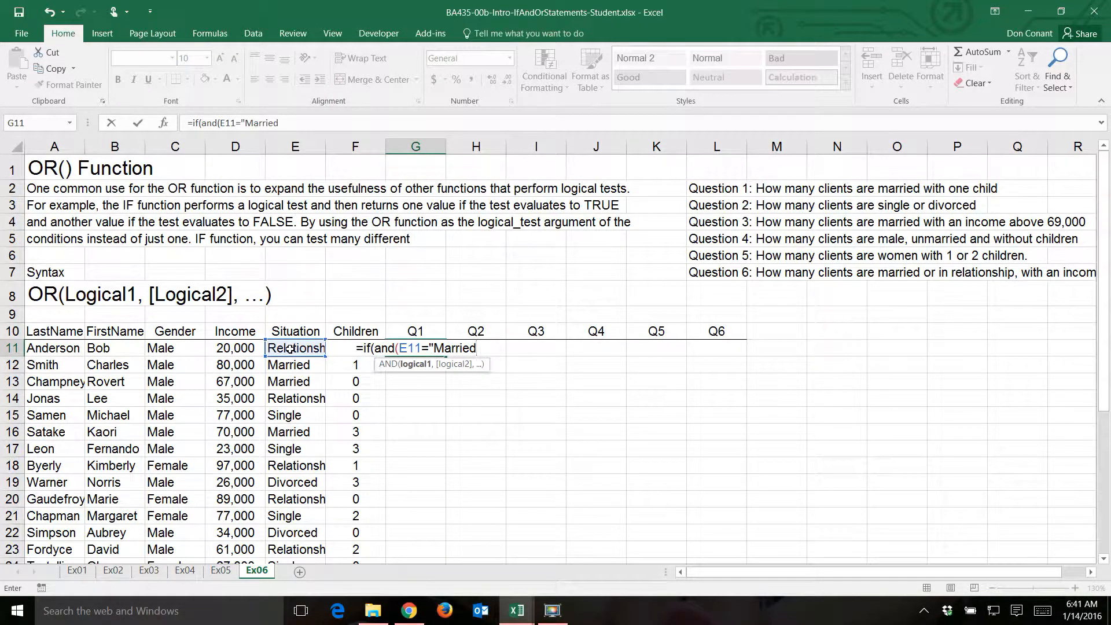
type("\",")
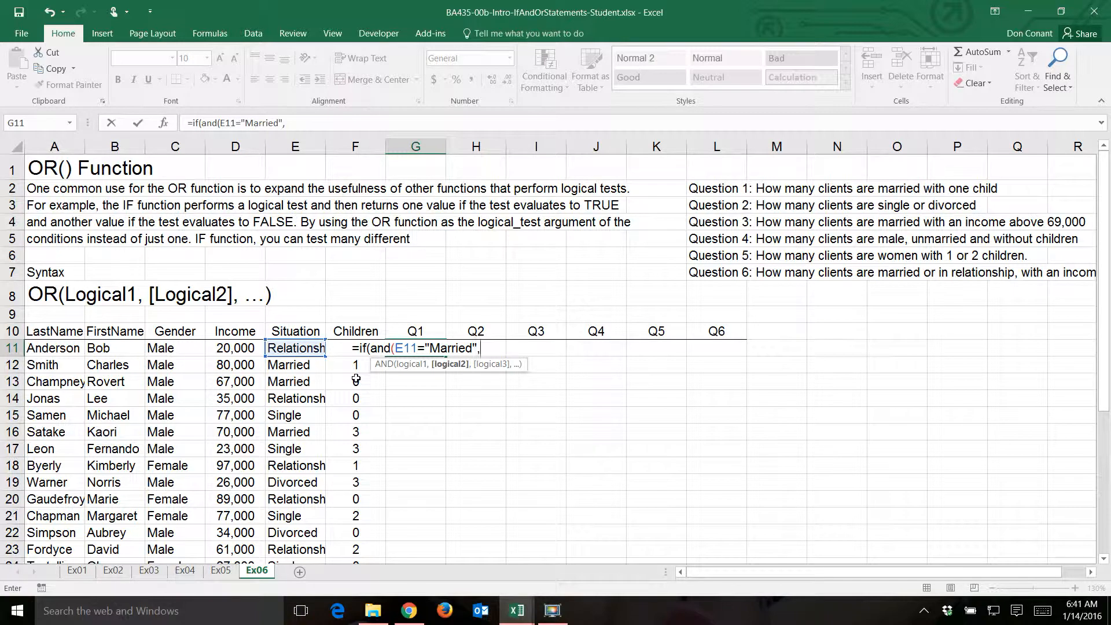
key("Left")
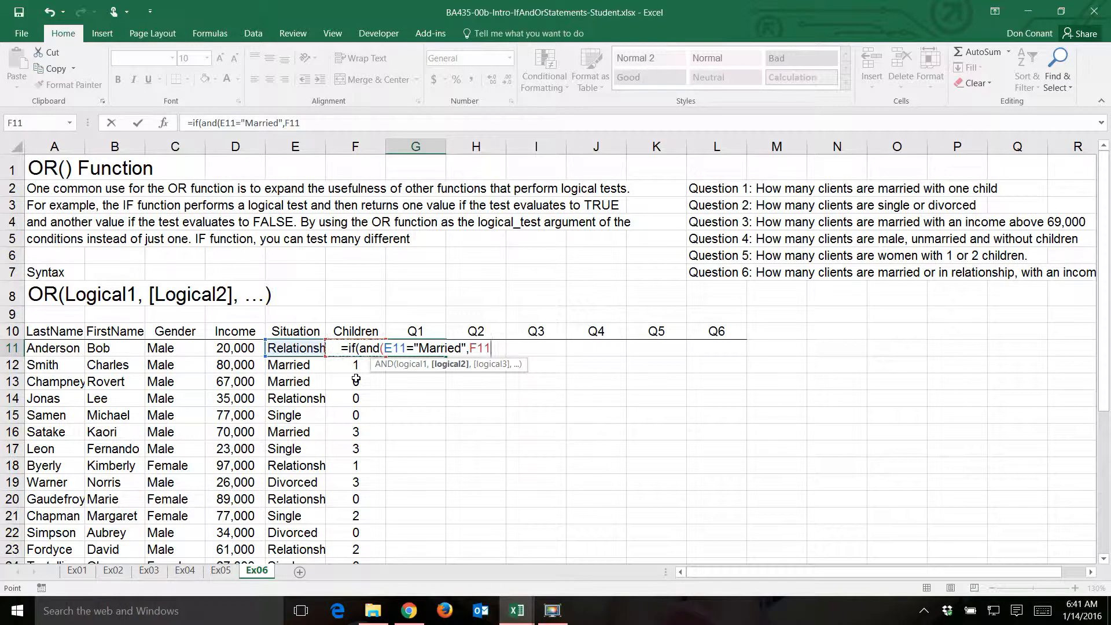
type("=")
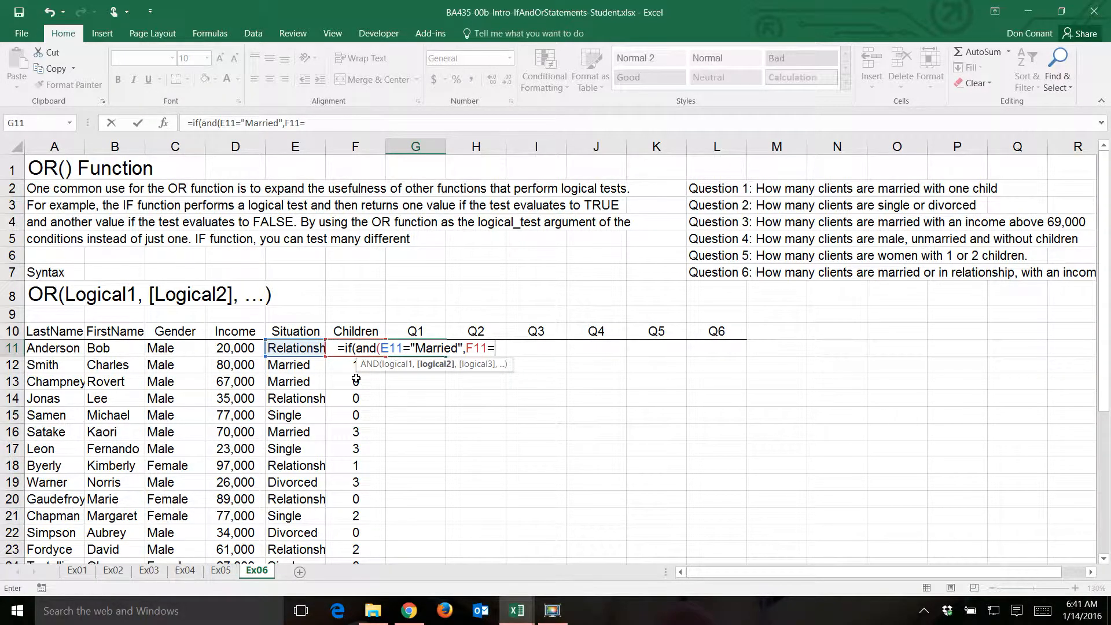
type("1)")
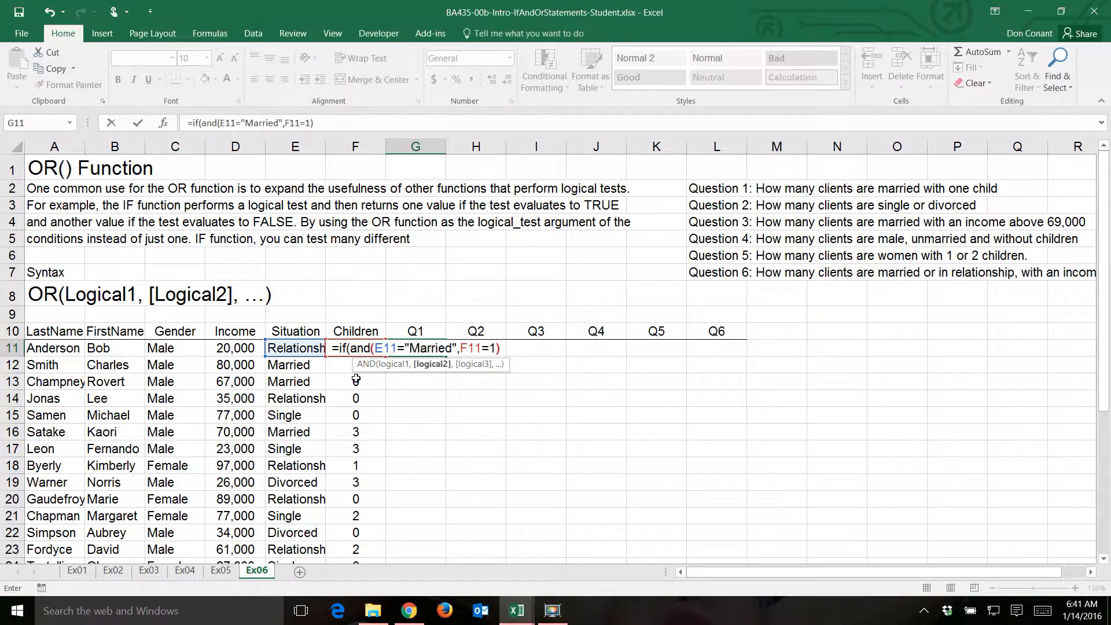
type(",1,")
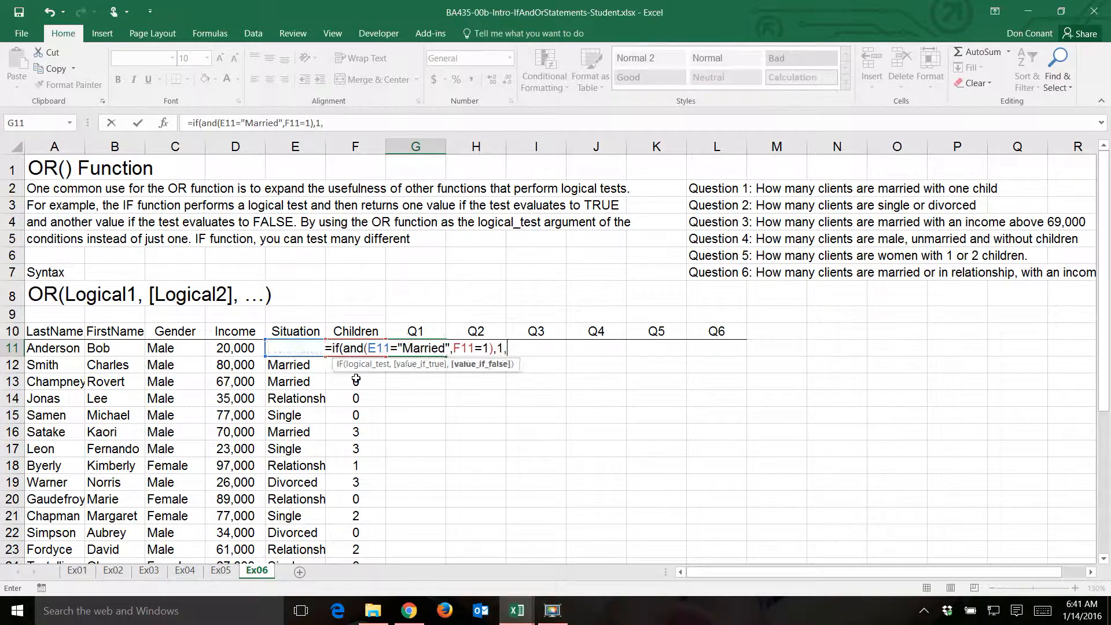
type("0)")
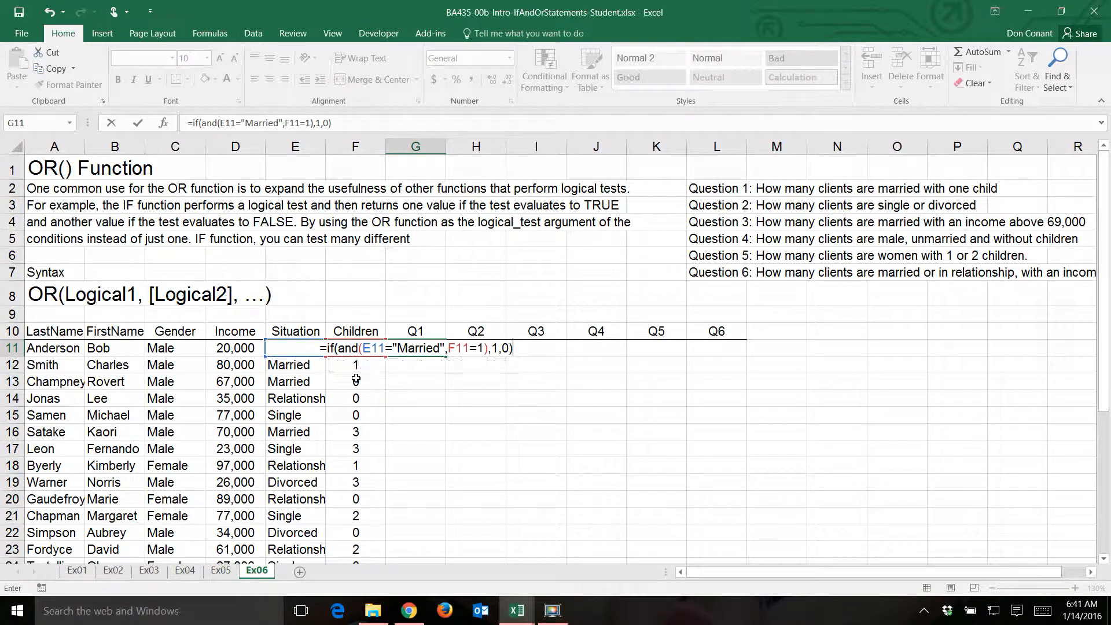
key("Return")
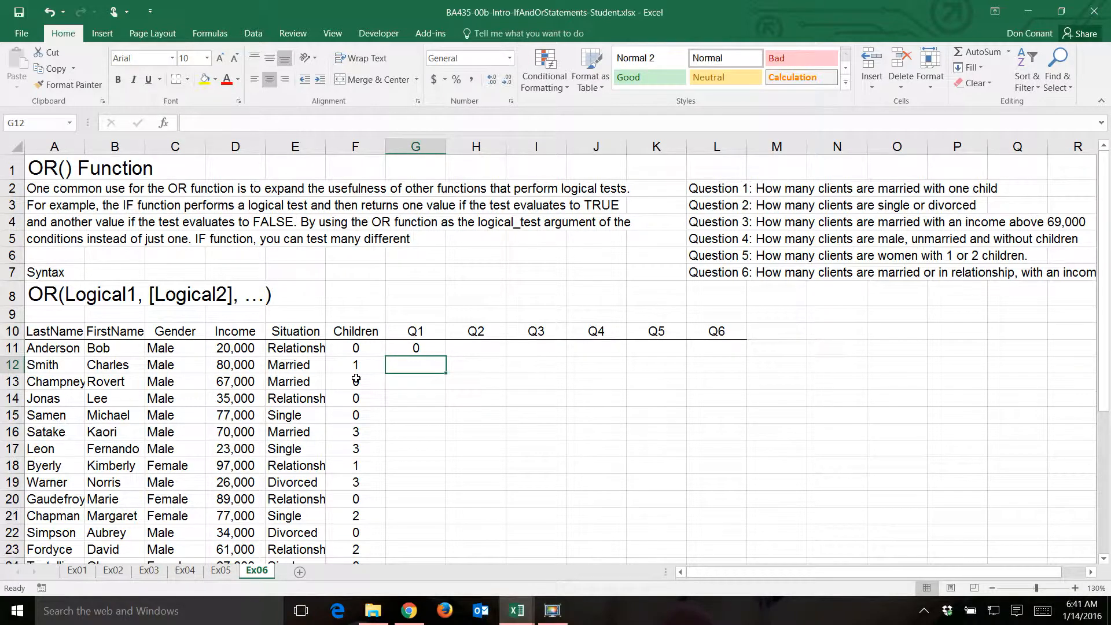
- Fill the Q1 formula from G11 down to G13 and check the cell references in G12's copied formula
key("Up")
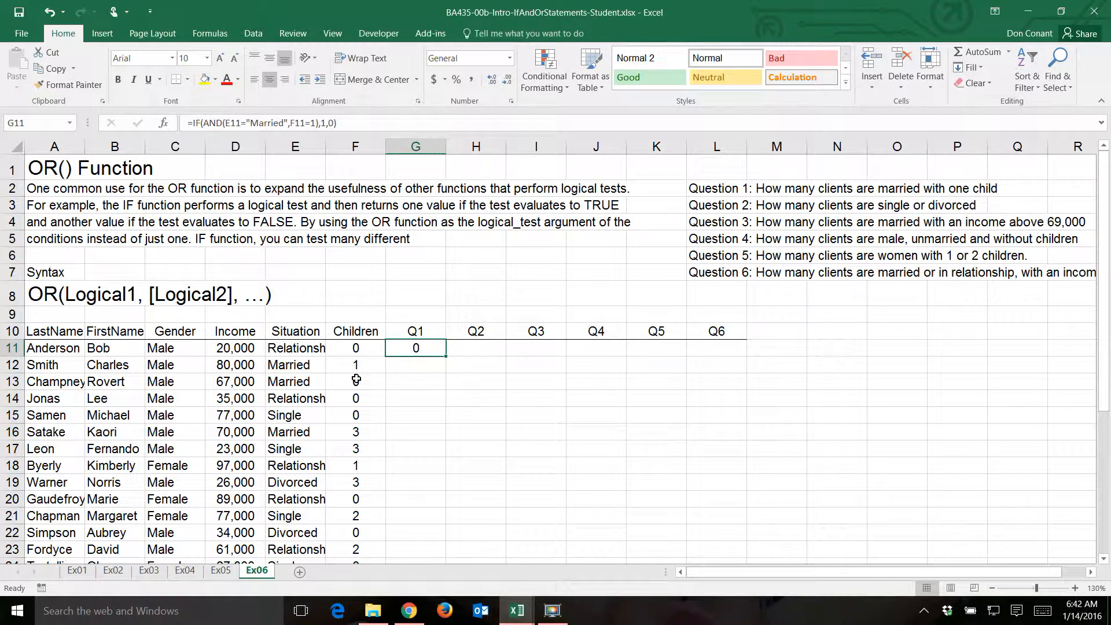
left_click_drag(446, 356, 448, 386)
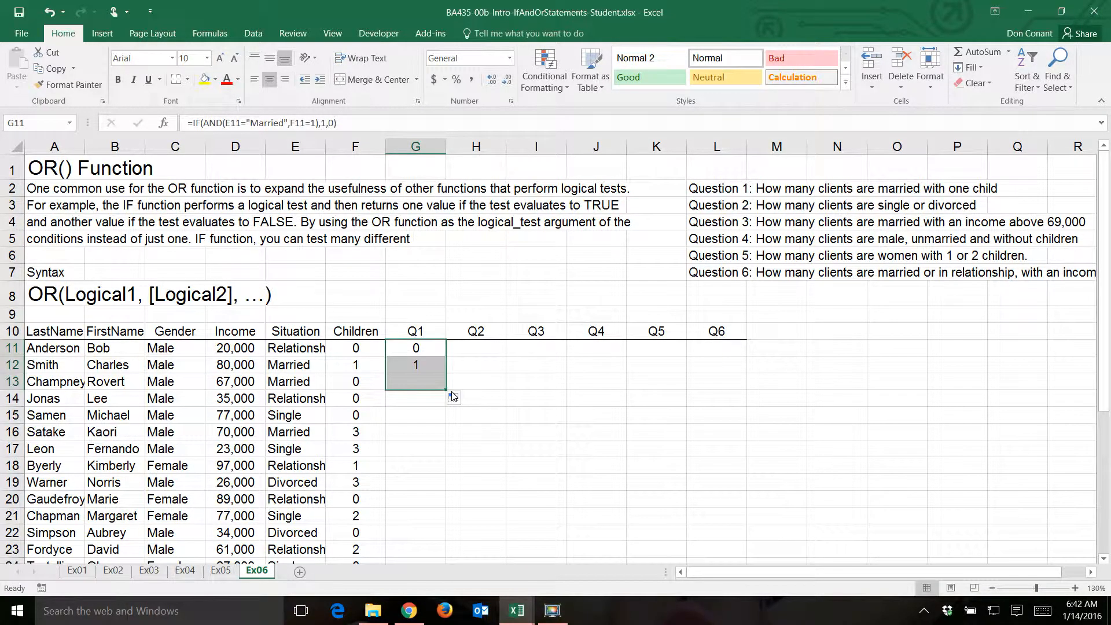
left_click(408, 363)
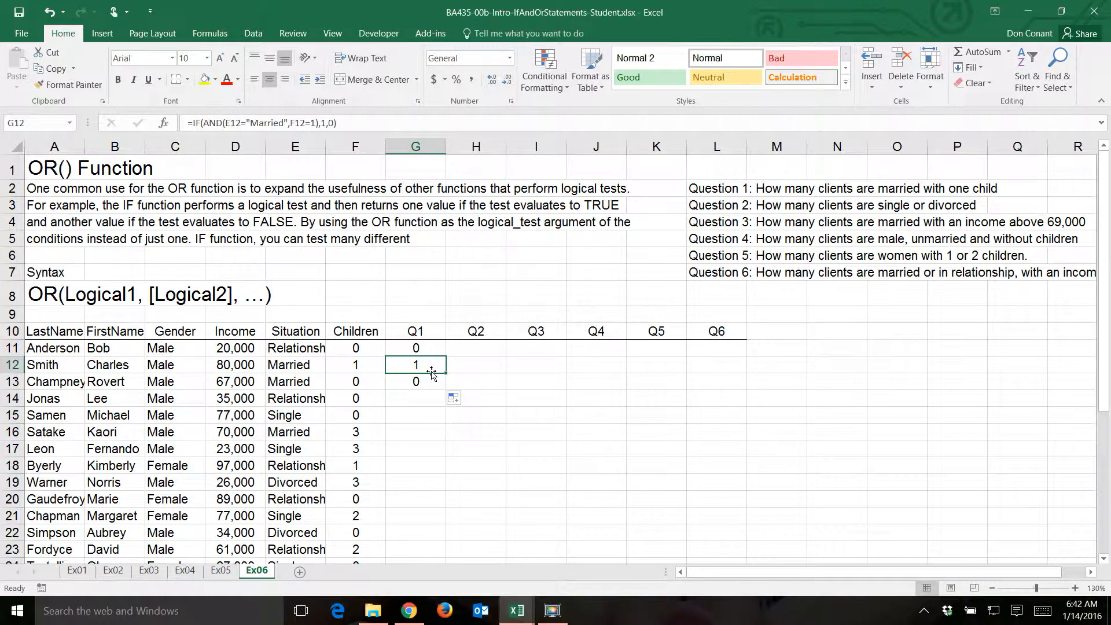
key("F2")
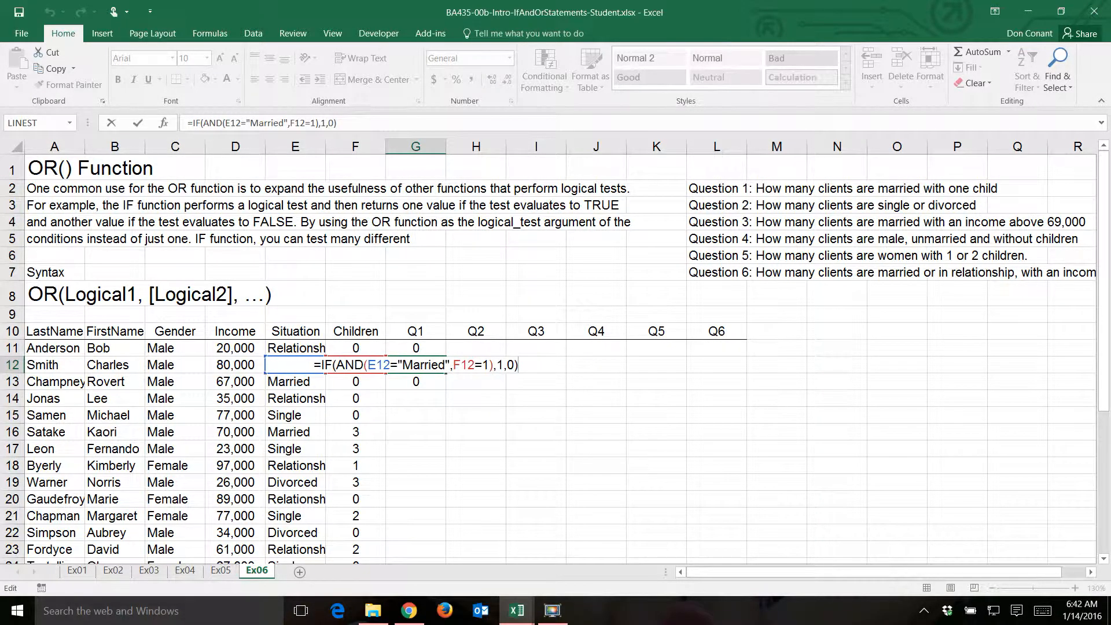
key("Return")
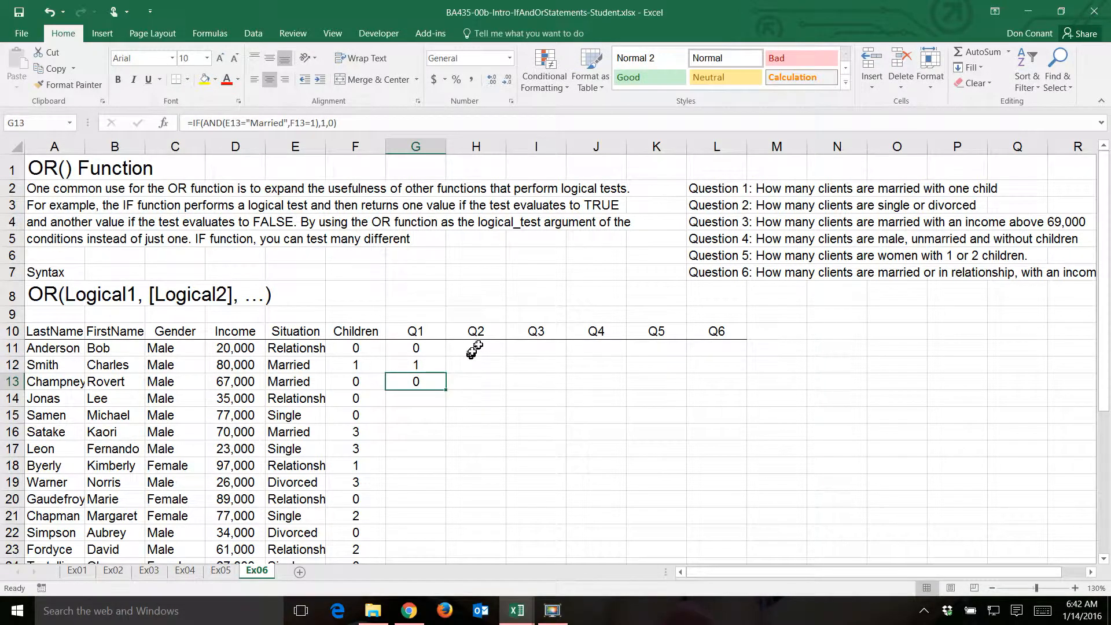
- Enter the Q2 formula =IF(OR(E11="Single",E11="Divorced"),1,0) in H11 to flag single or divorced clients
left_click(475, 351)
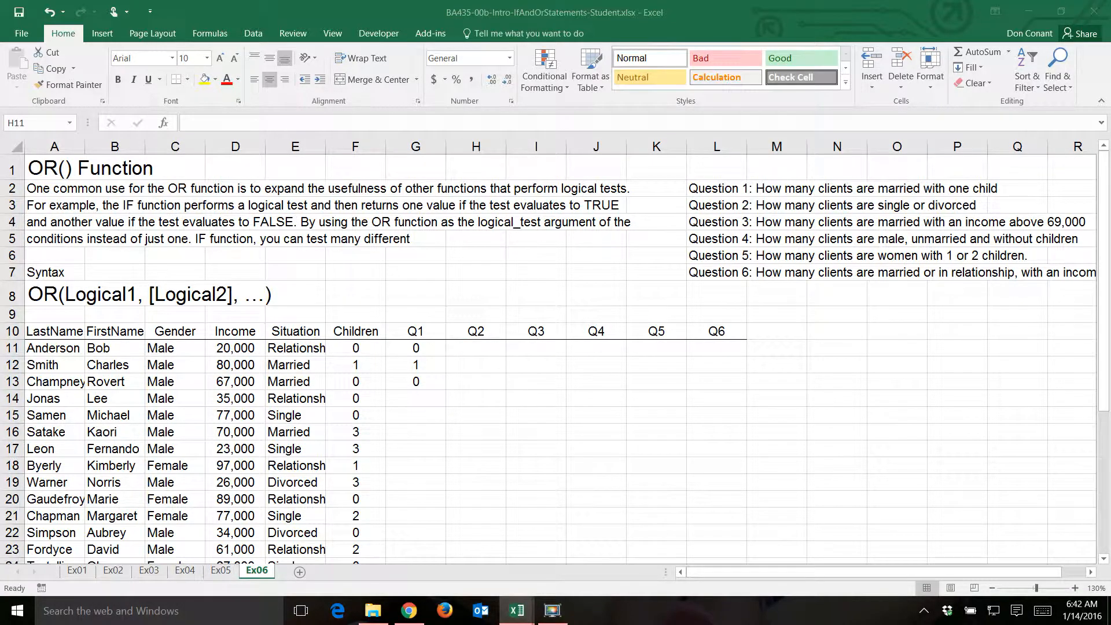
left_click(476, 349)
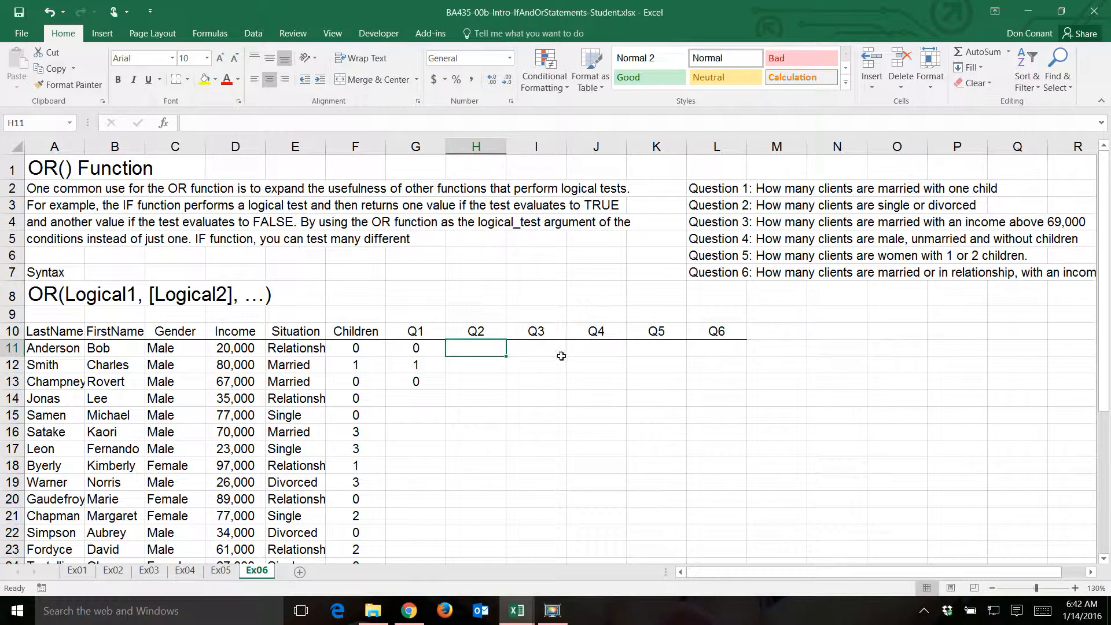
type("=if")
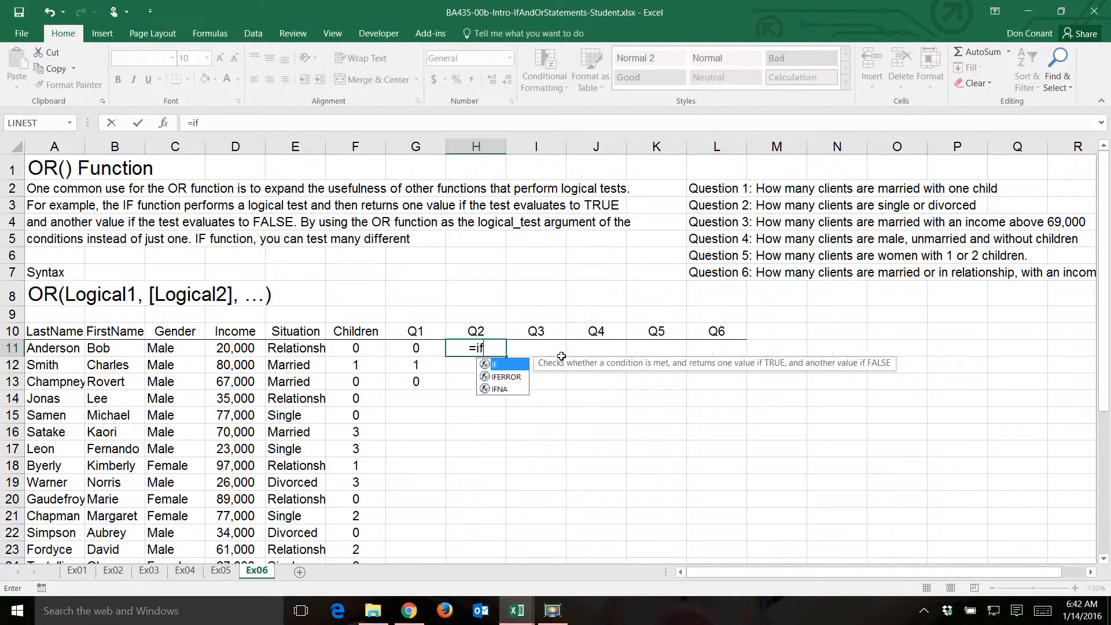
type("(or")
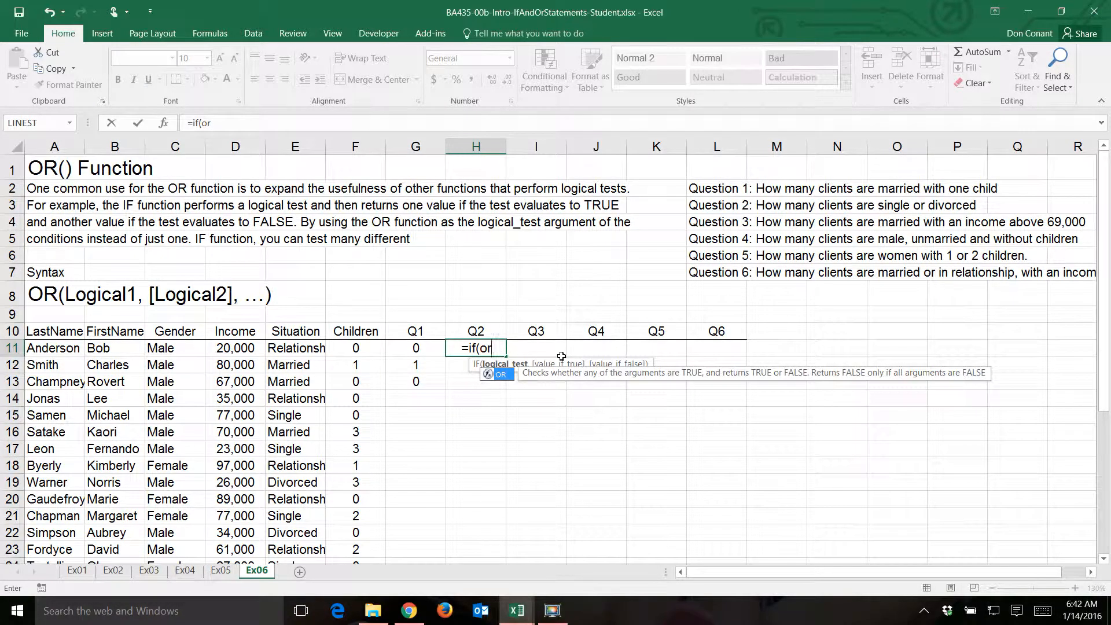
type("(")
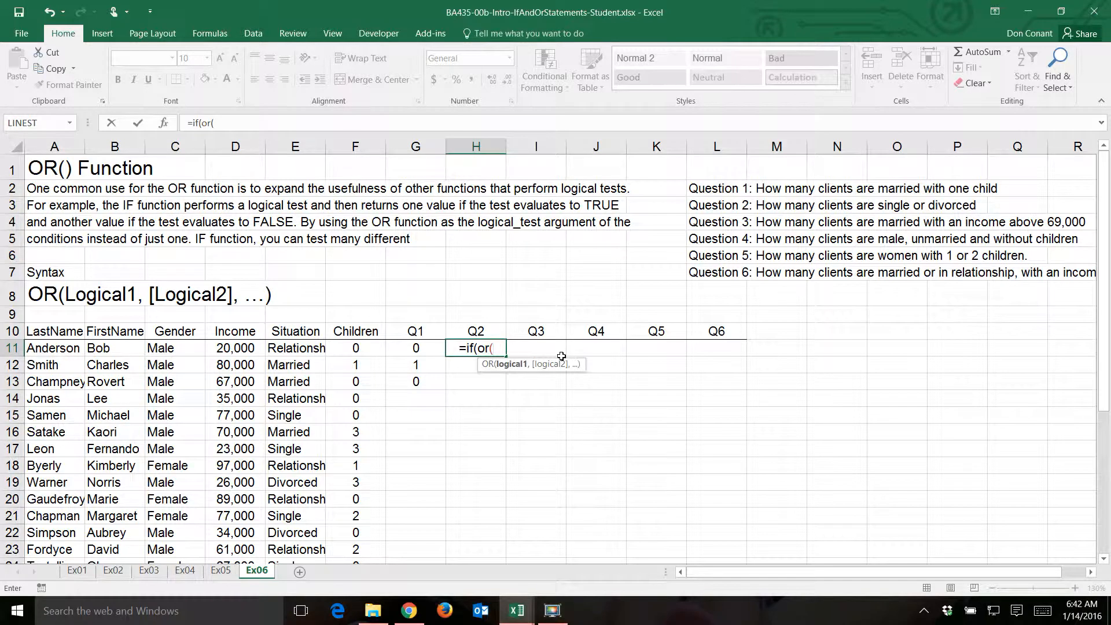
left_click(298, 349)
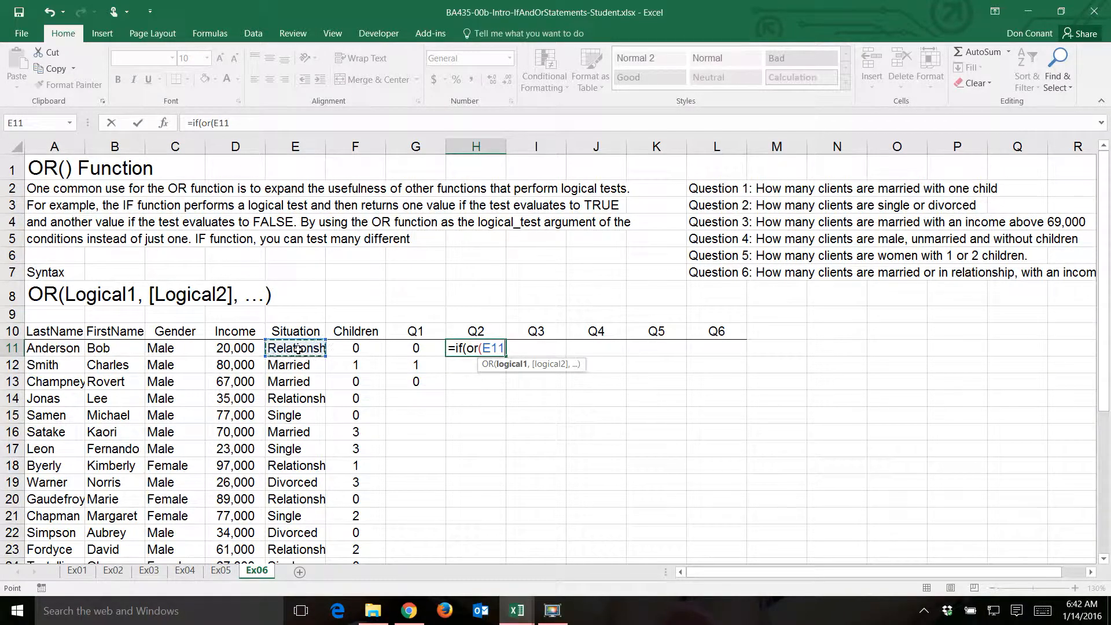
type("=")
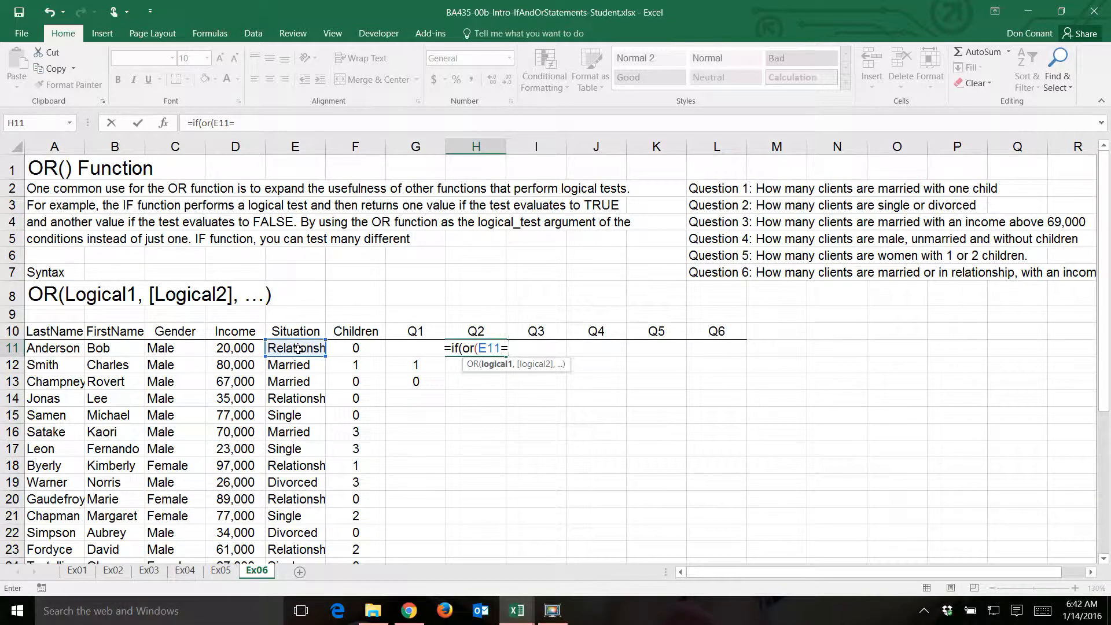
type("\"Sing")
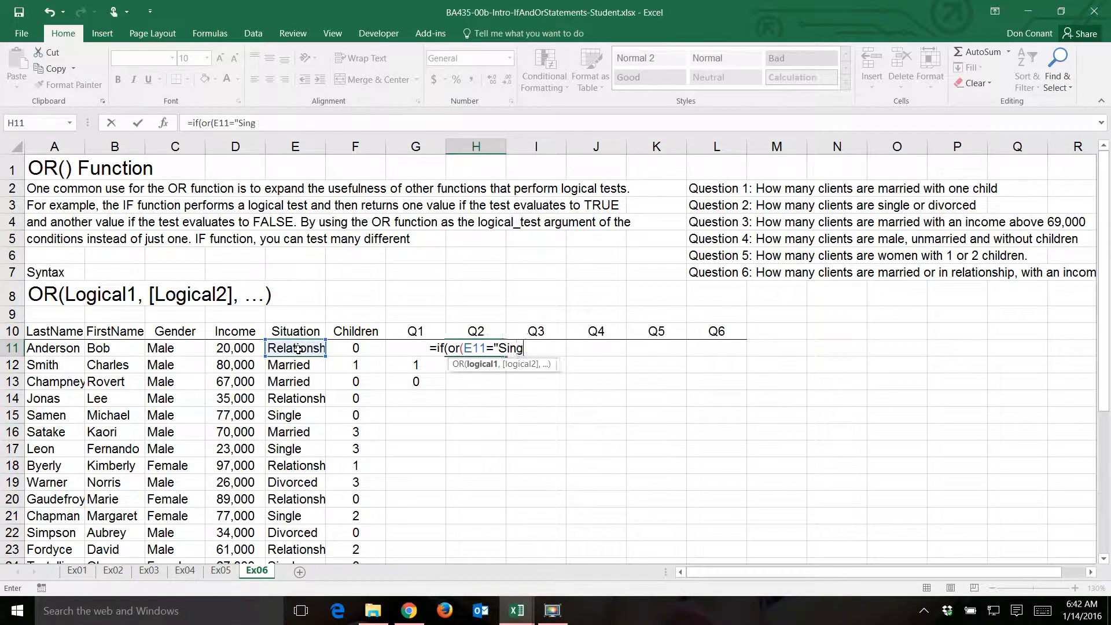
type("le\",")
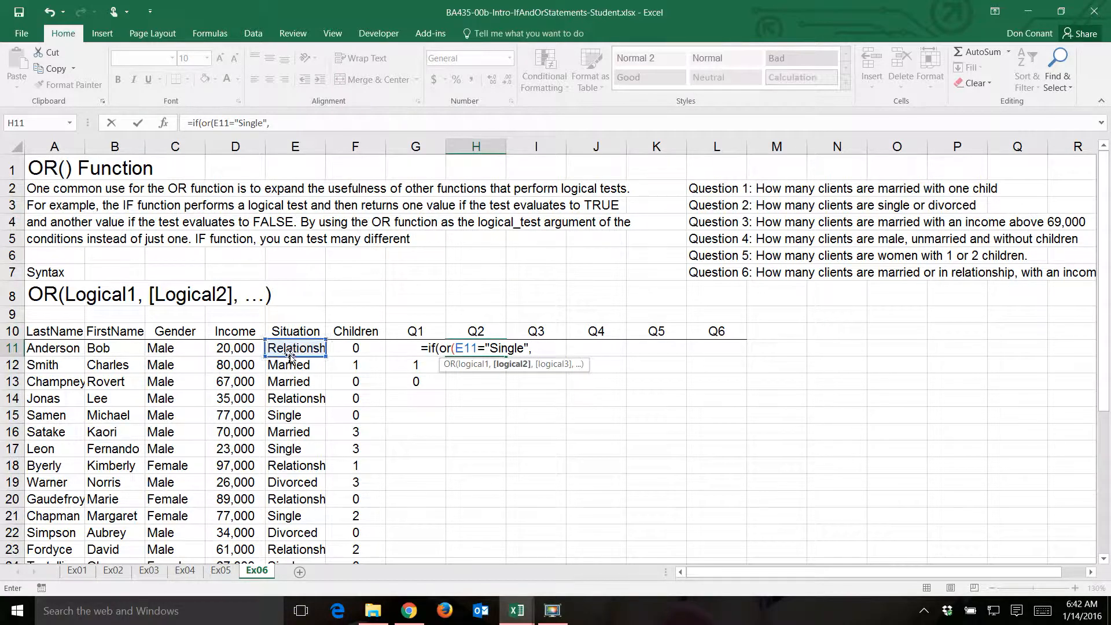
left_click(292, 350)
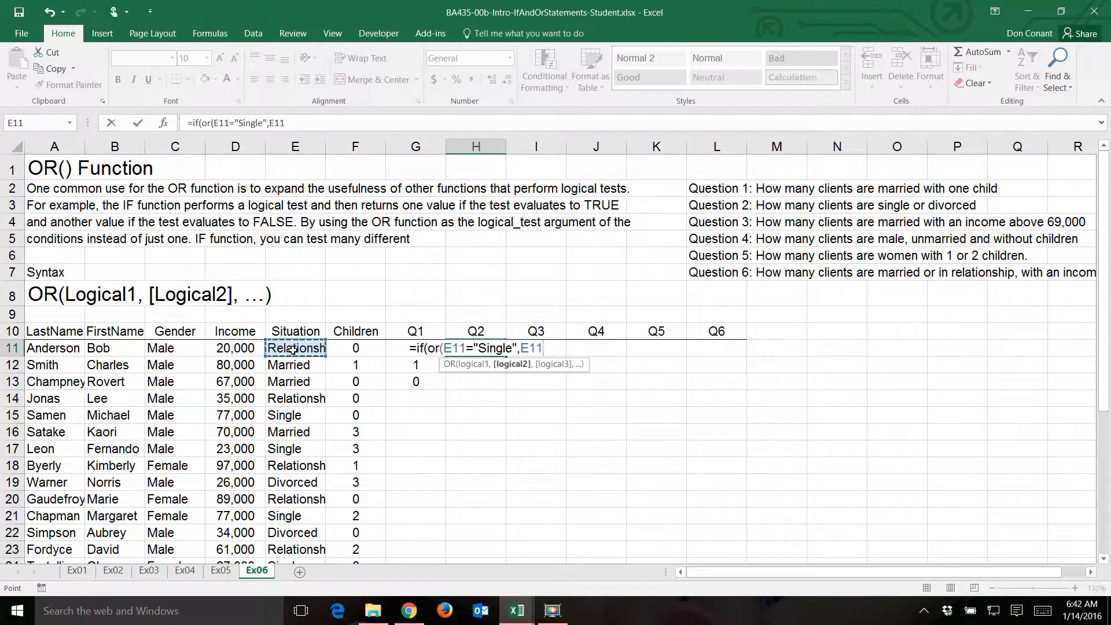
type("=\"D")
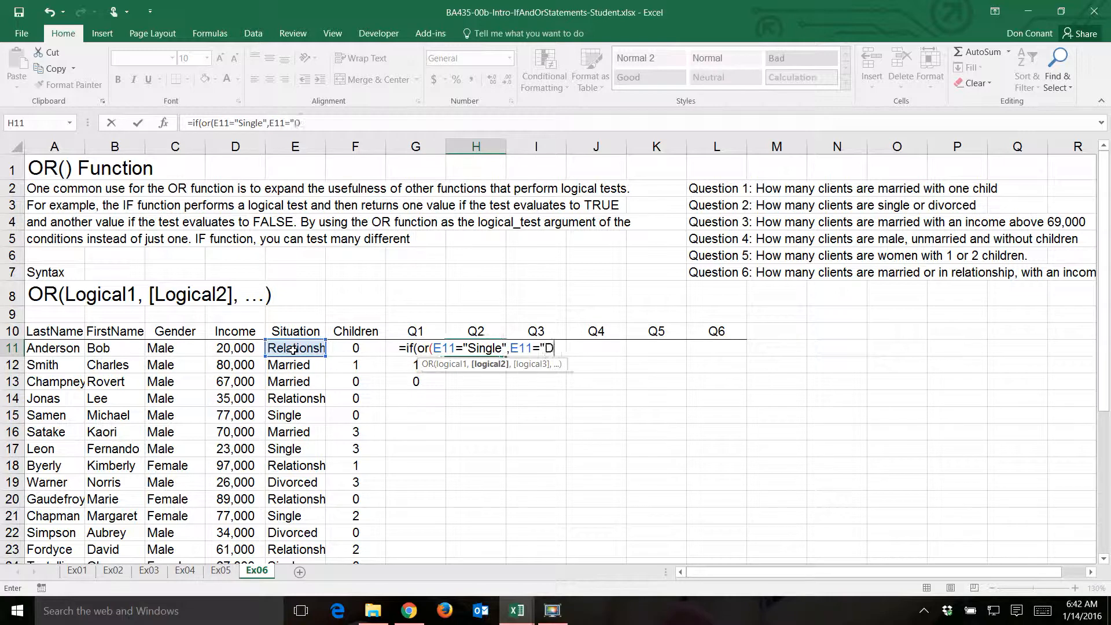
type("ivorced")
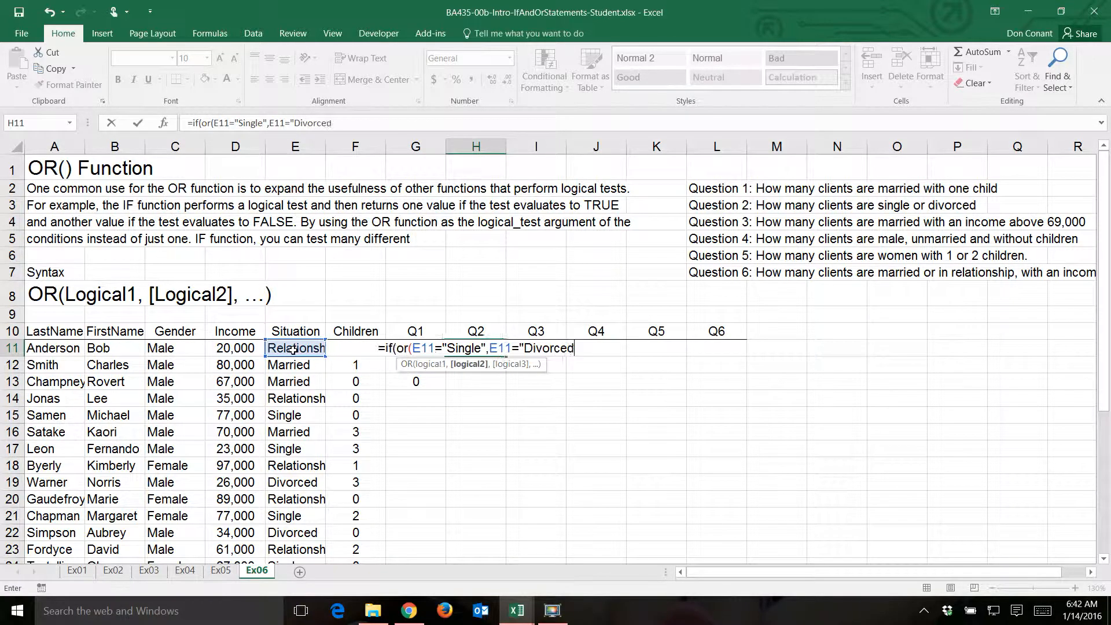
type("\"")
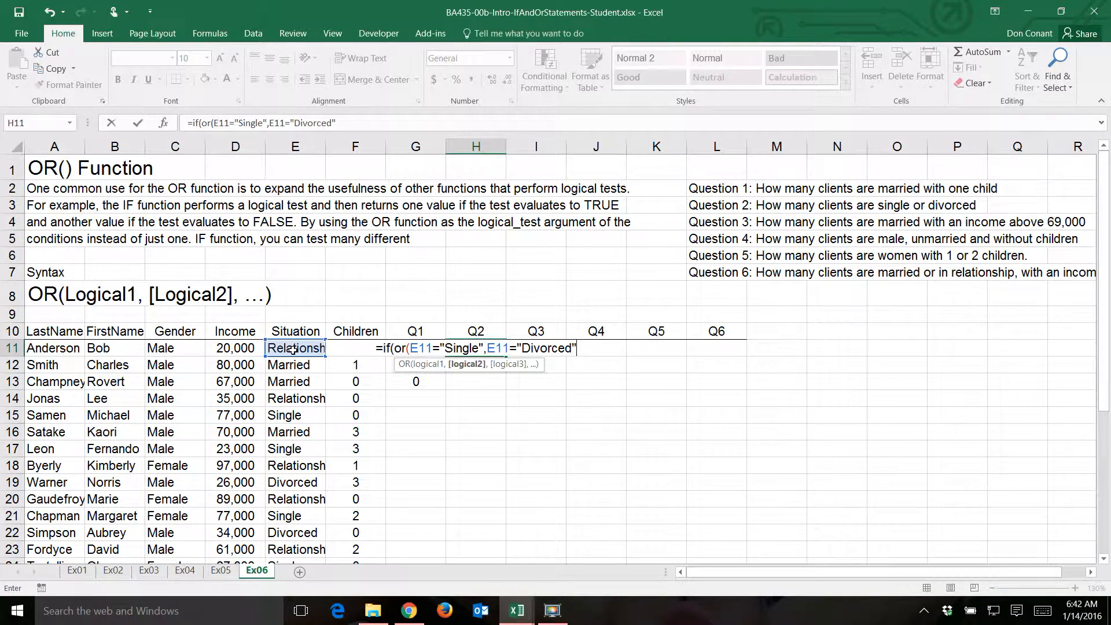
type(")")
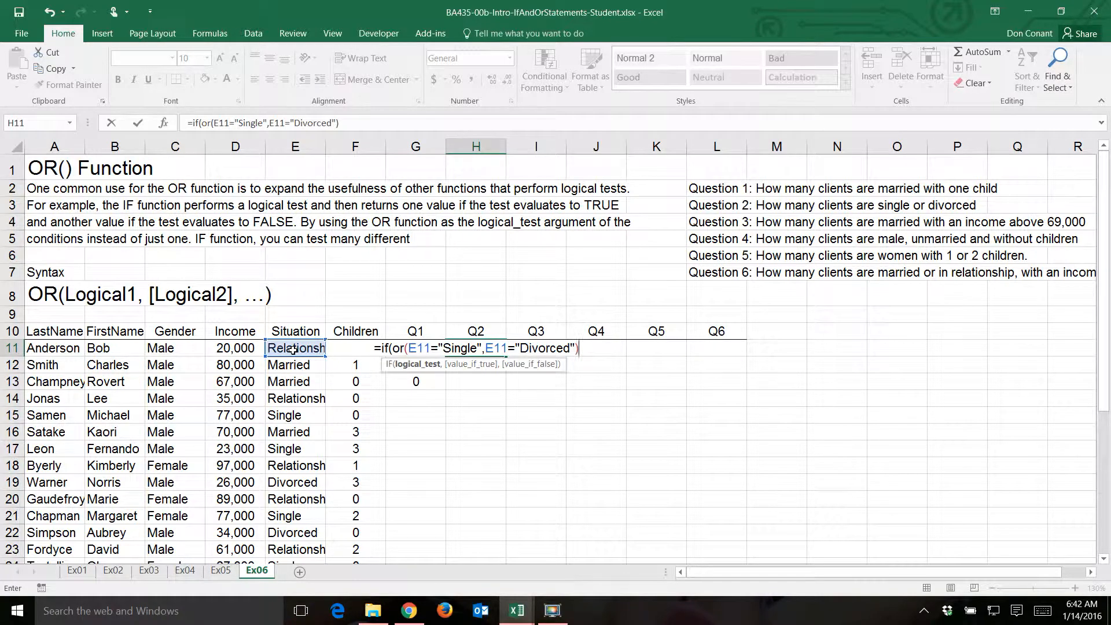
type(",1,")
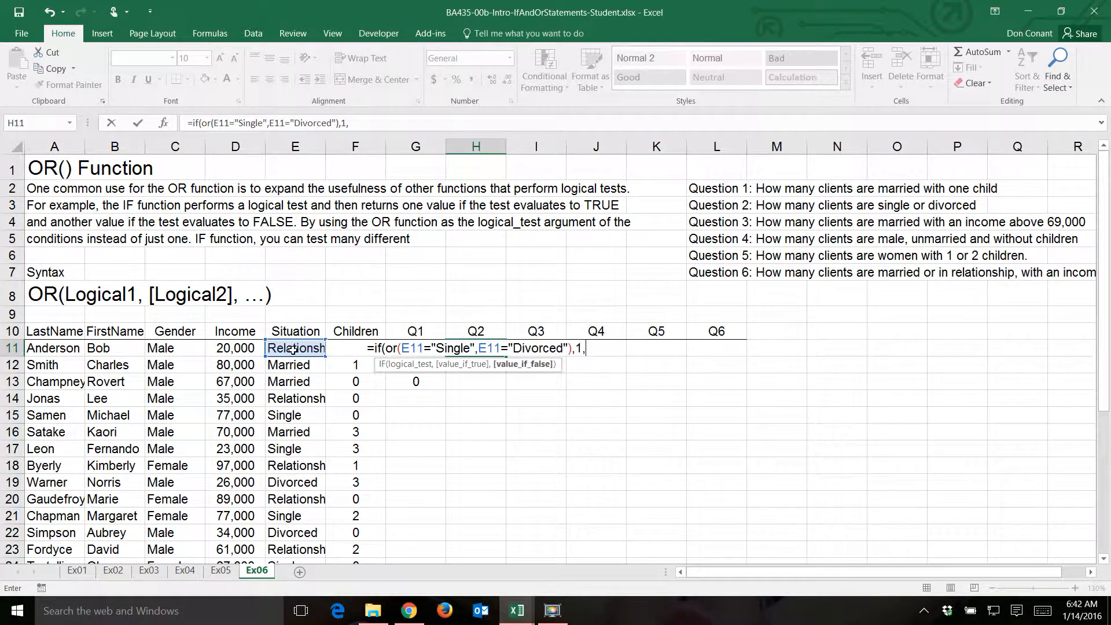
type("0)")
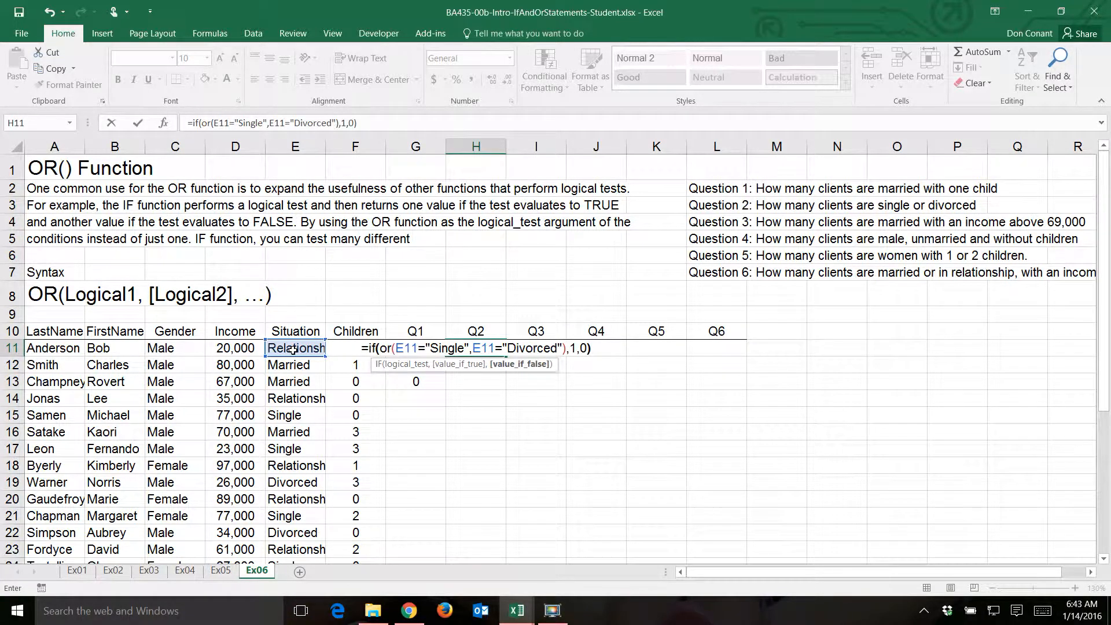
key("Return")
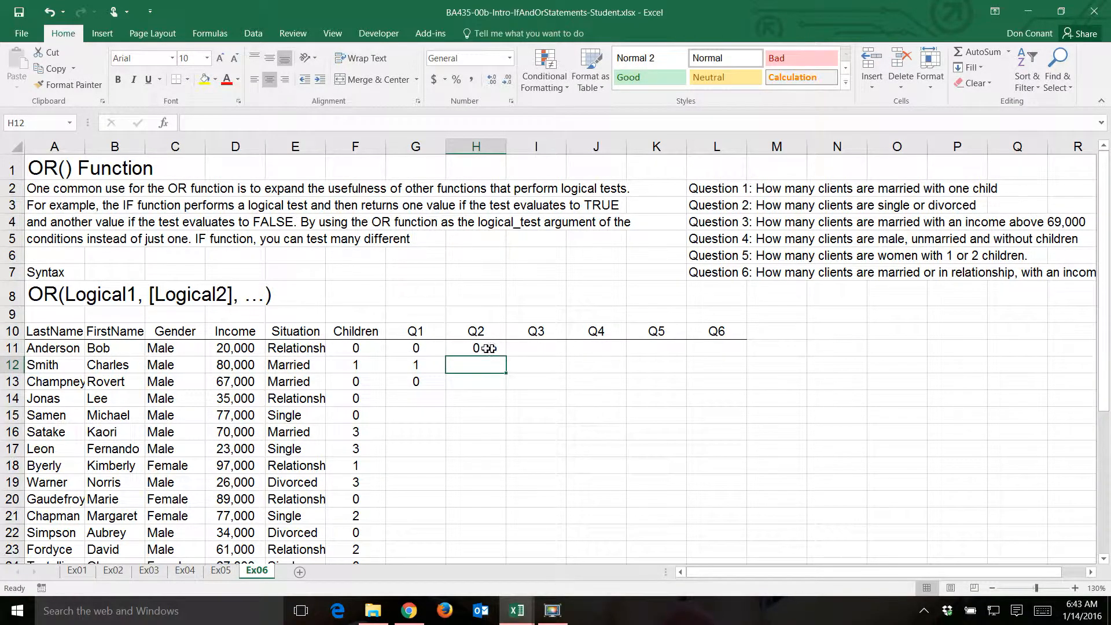
- Fill the Q2 formula from H11 down to H15
left_click(489, 348)
left_click_drag(507, 357, 505, 429)
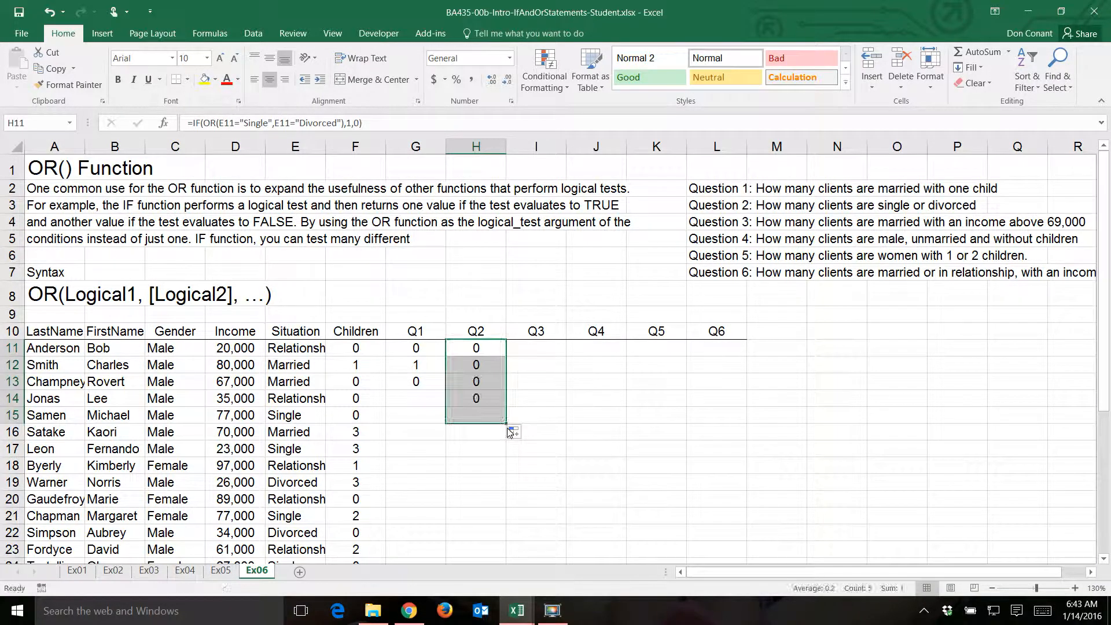
- Enter the Q3 formula =IF(AND(E11="Married",D11>69000),1,0) in I11 to flag married clients with an income above 69,000
left_click(541, 348)
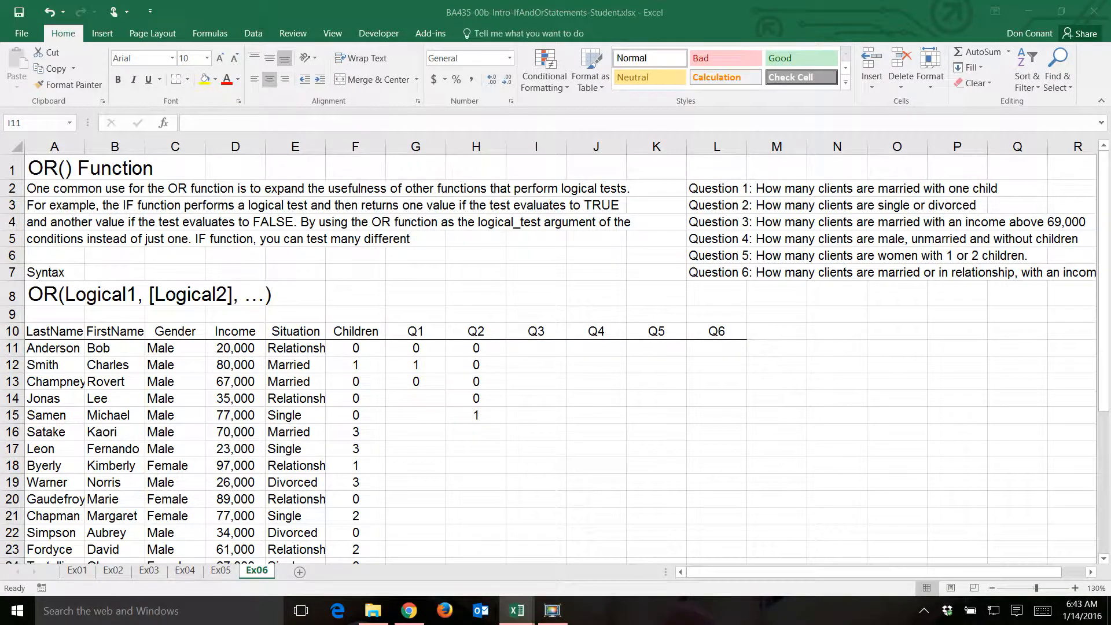
left_click(554, 345)
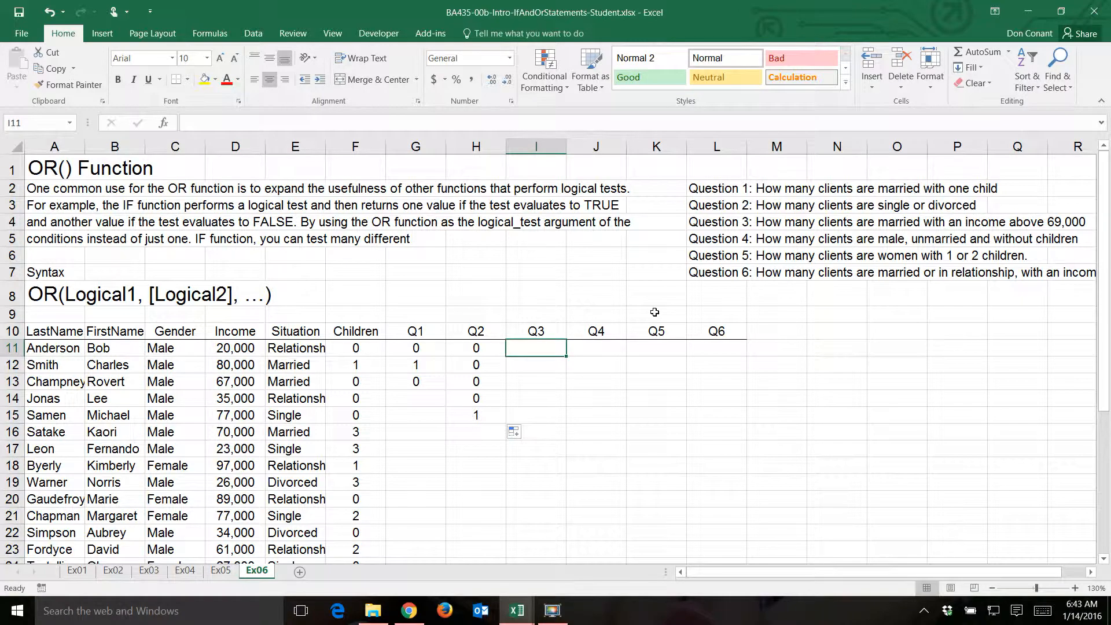
type("=if(")
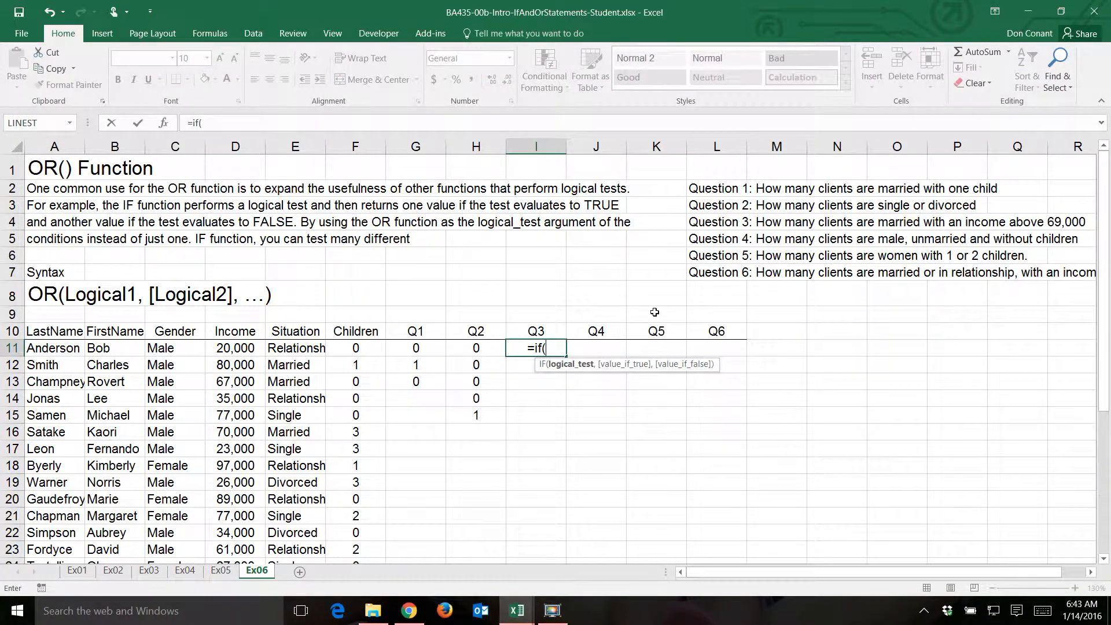
type("and(")
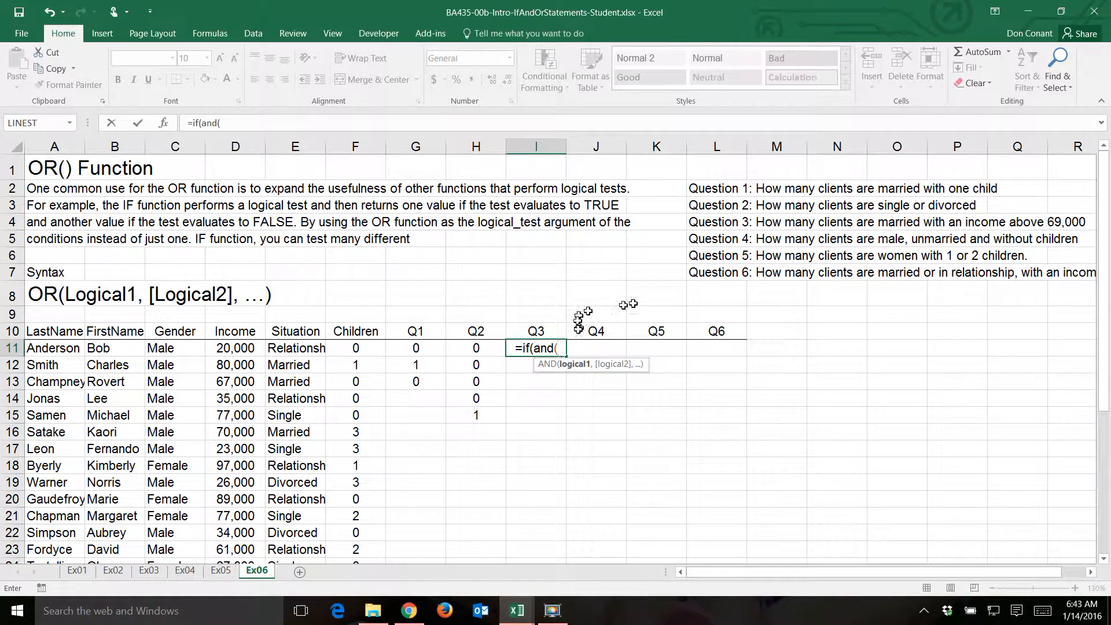
left_click(295, 350)
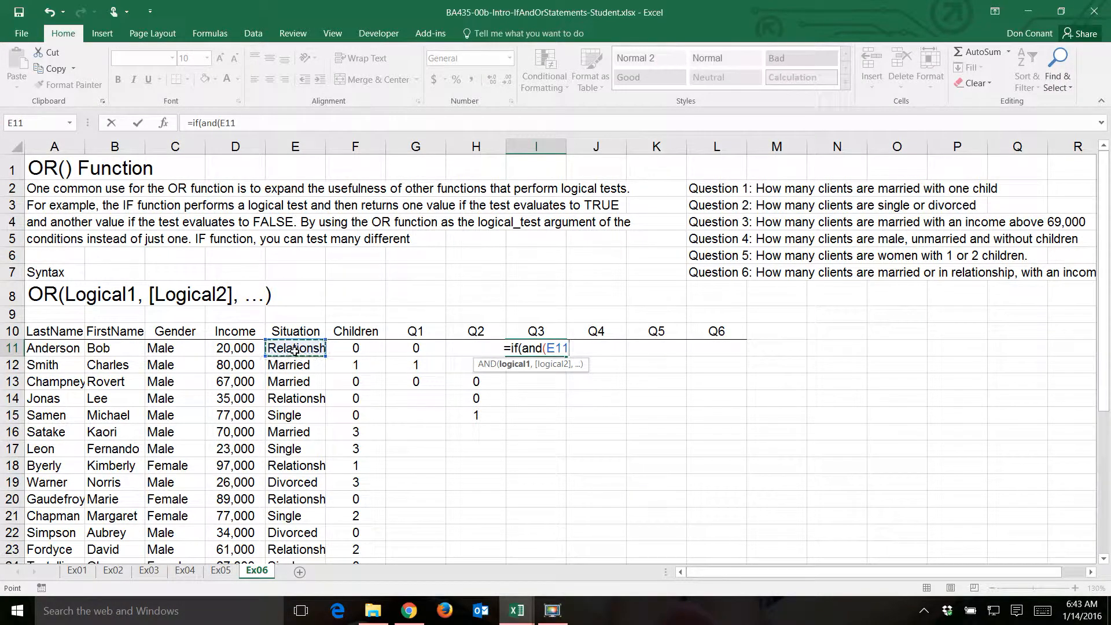
type("=\"Married\",")
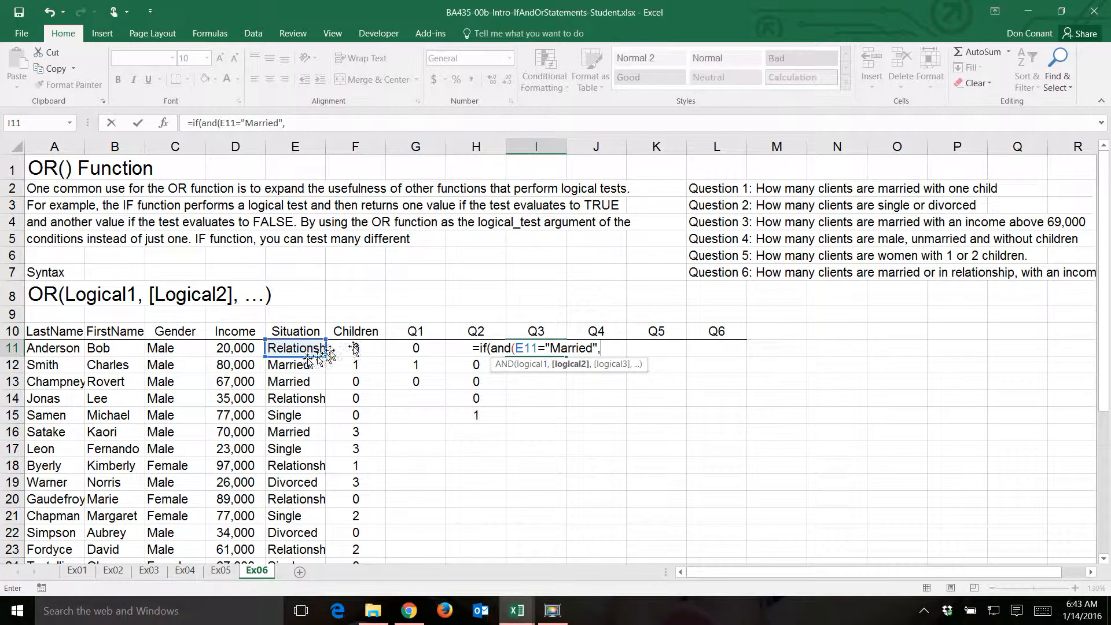
left_click(243, 347)
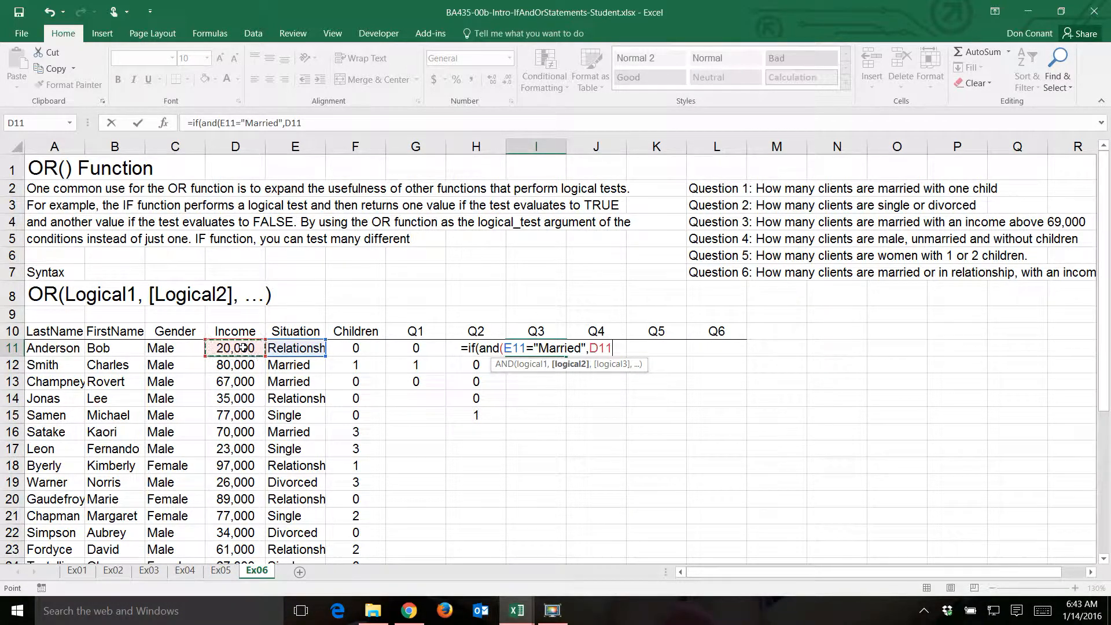
type(">")
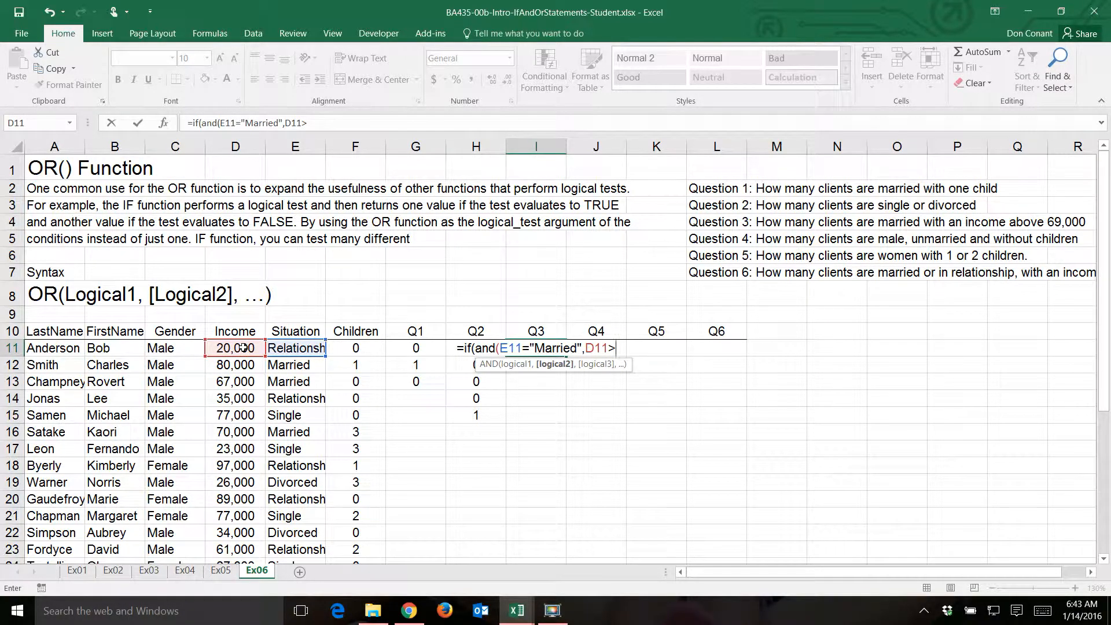
type("69")
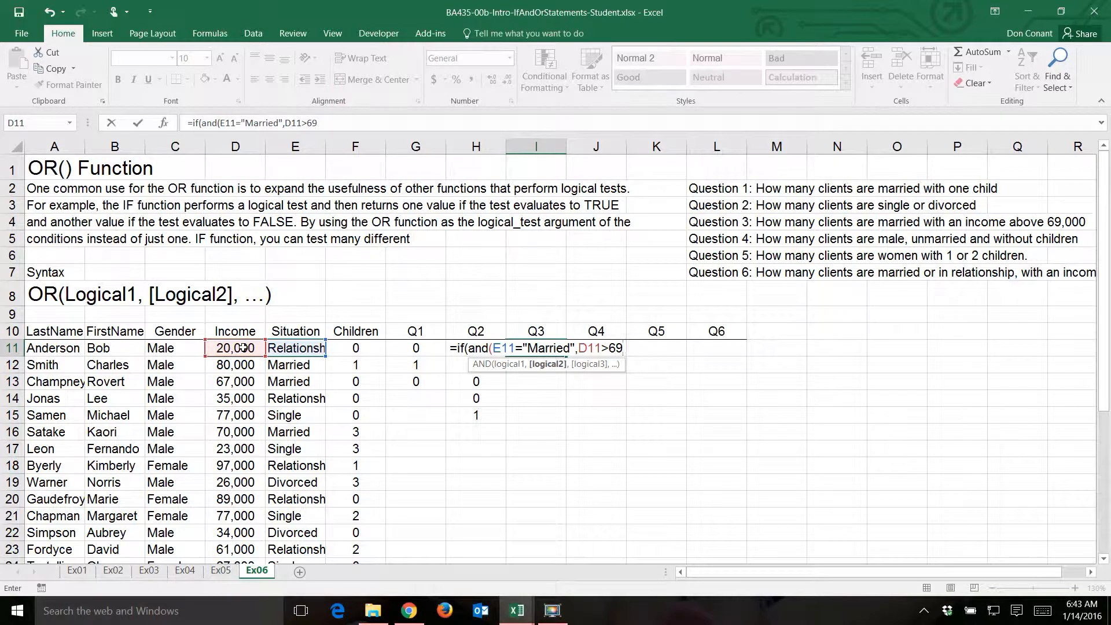
type("000)")
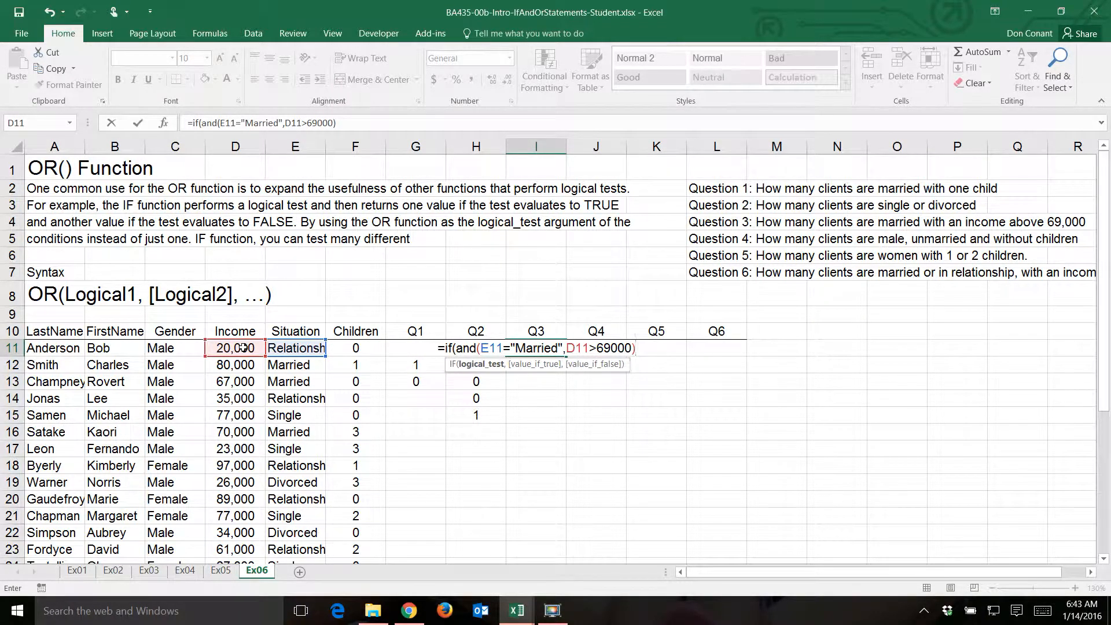
type(",1,")
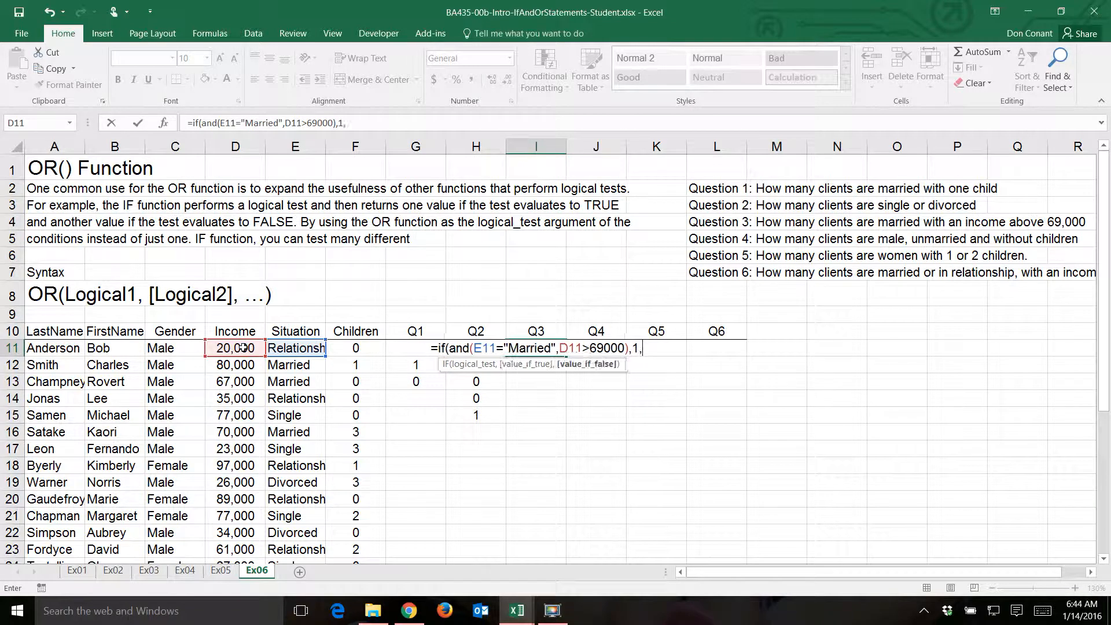
type("0)")
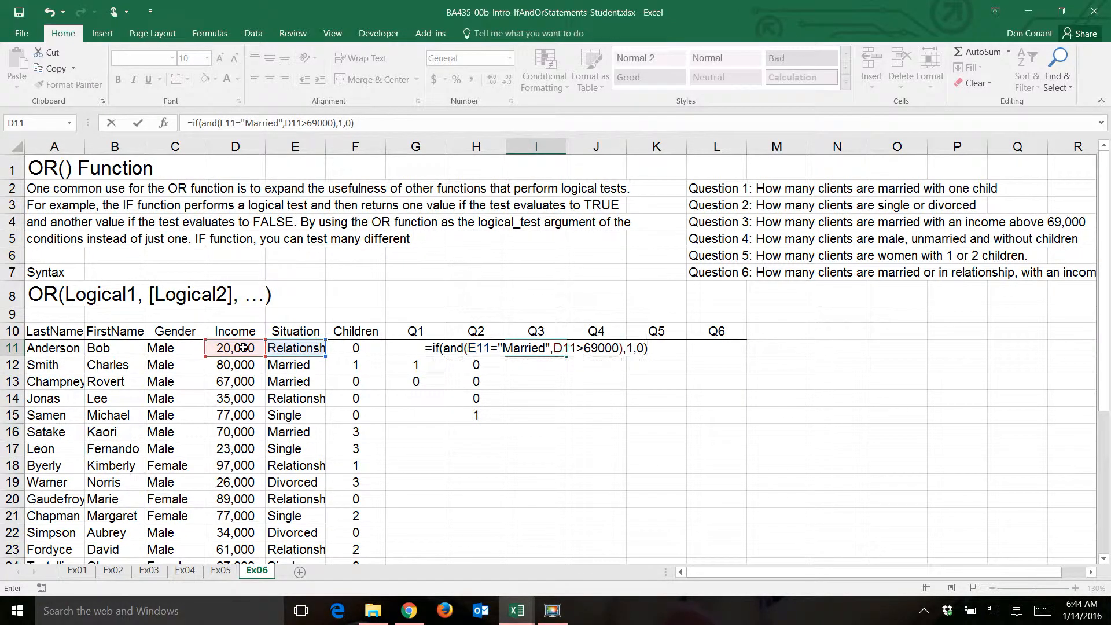
key("Return")
- Fill the Q3 formula from I11 down to I13 and check the copied formula in I12
key("Up")
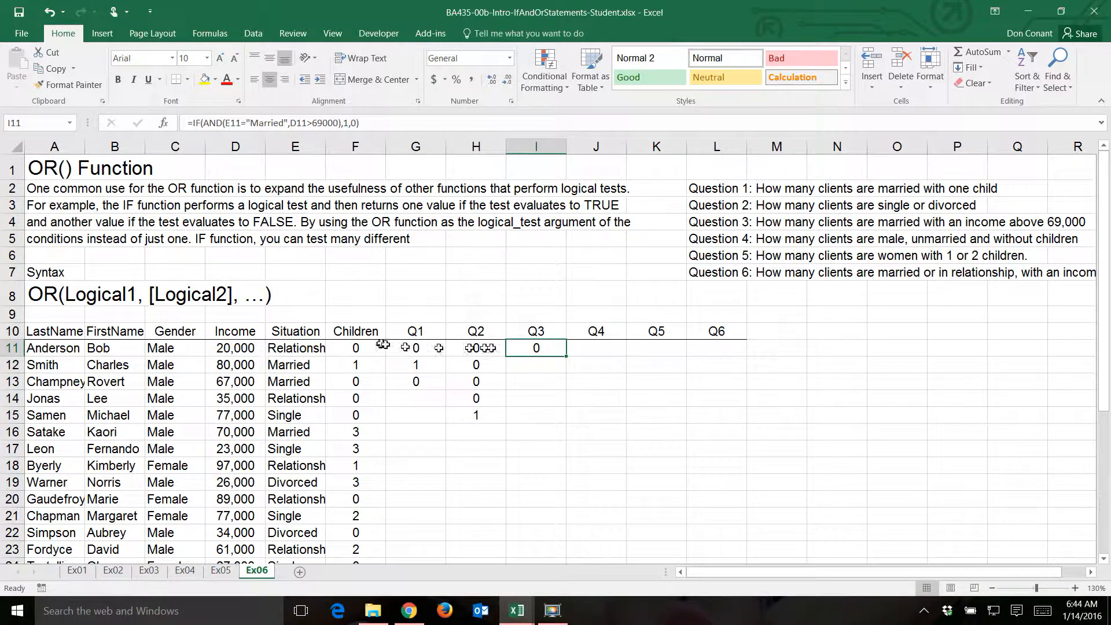
left_click_drag(565, 356, 566, 385)
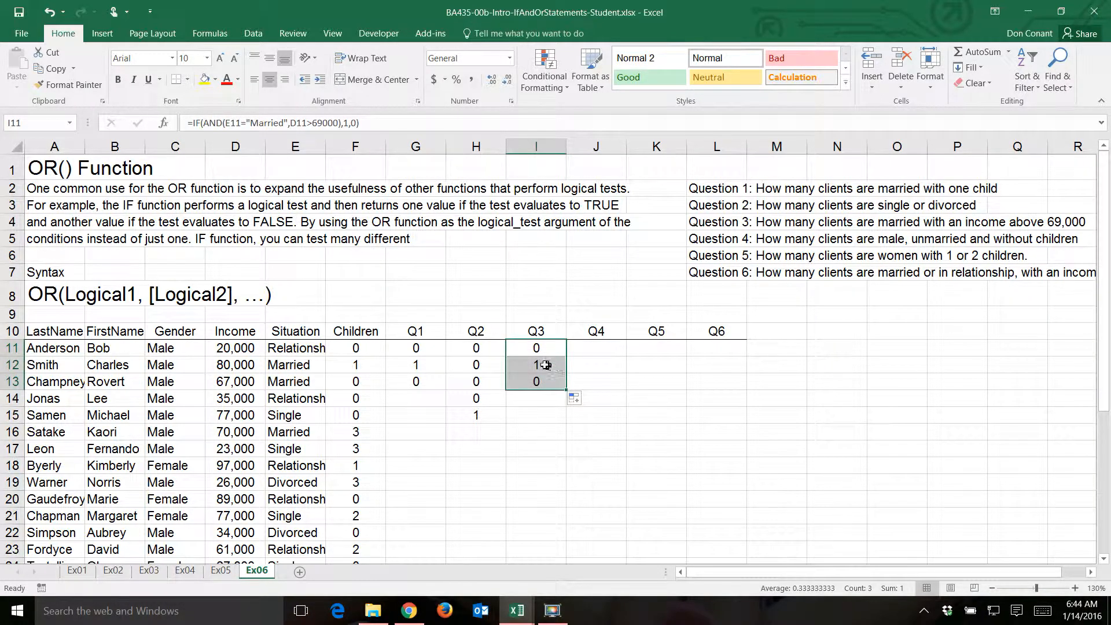
left_click(547, 365)
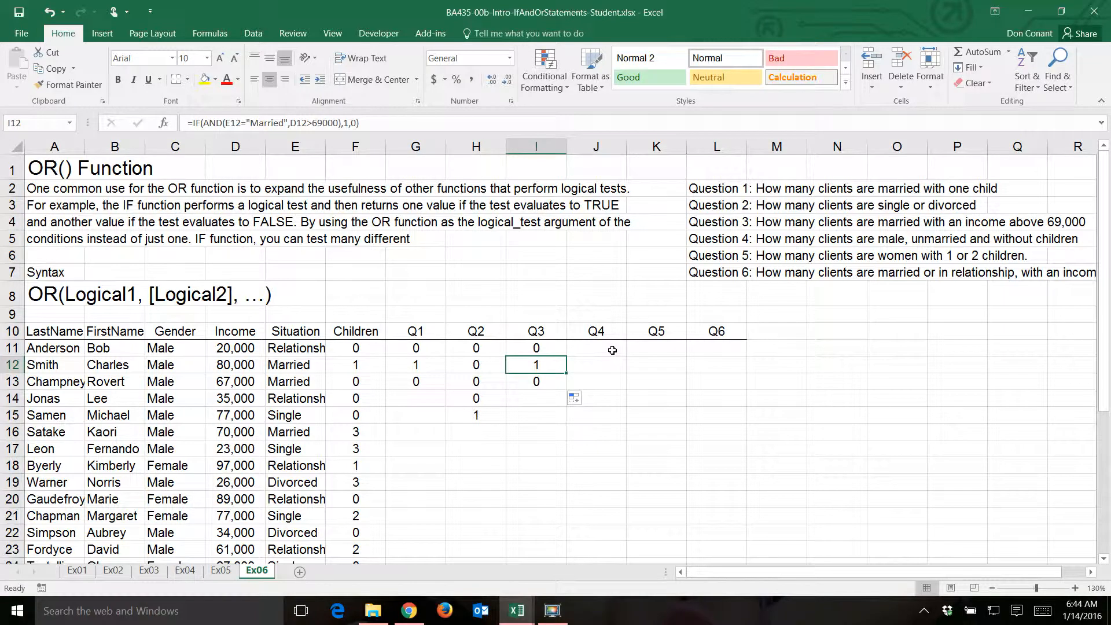
- Enter the Q4 formula =IF(AND(C11="Male",F11=0,E11<>"Married"),1,0) in J11 to flag unmarried male clients without children
left_click(613, 350)
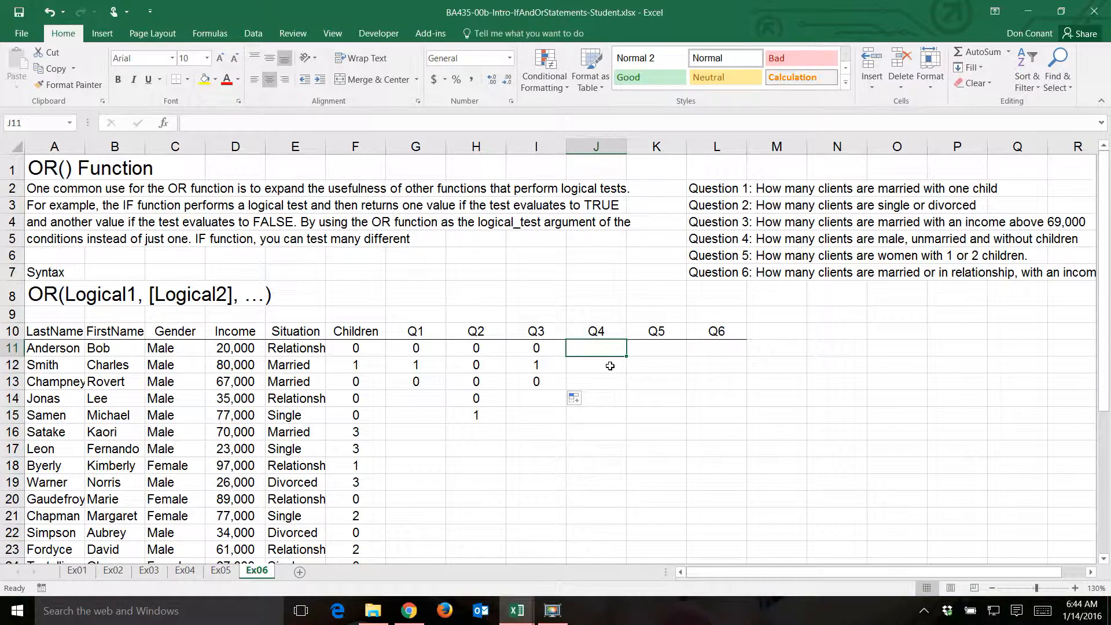
key("F2")
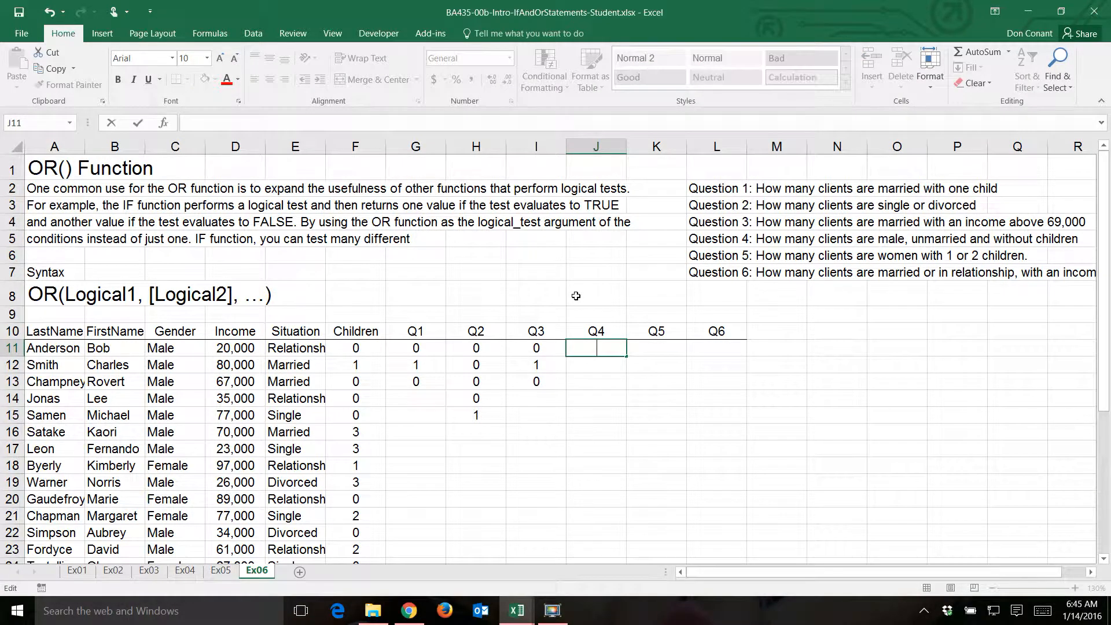
type("=if")
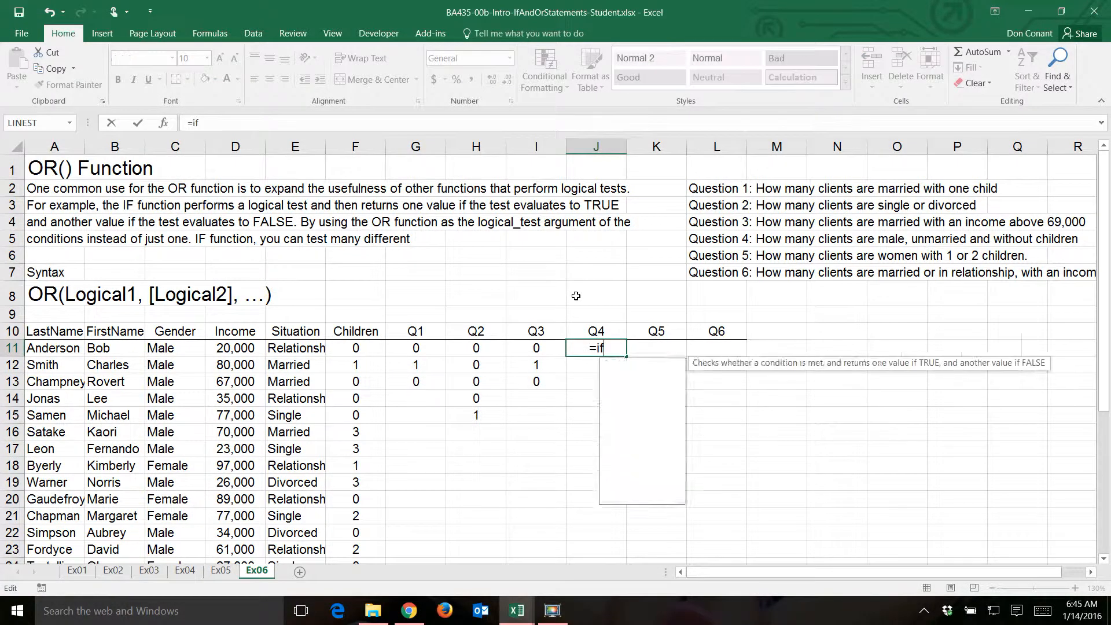
type("(")
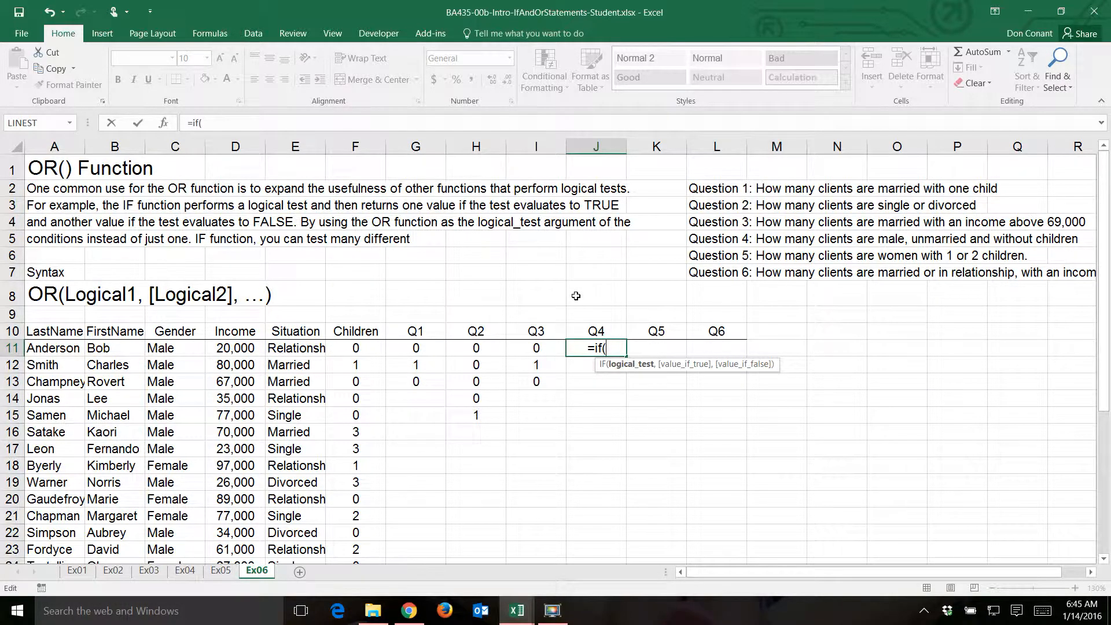
type("and(")
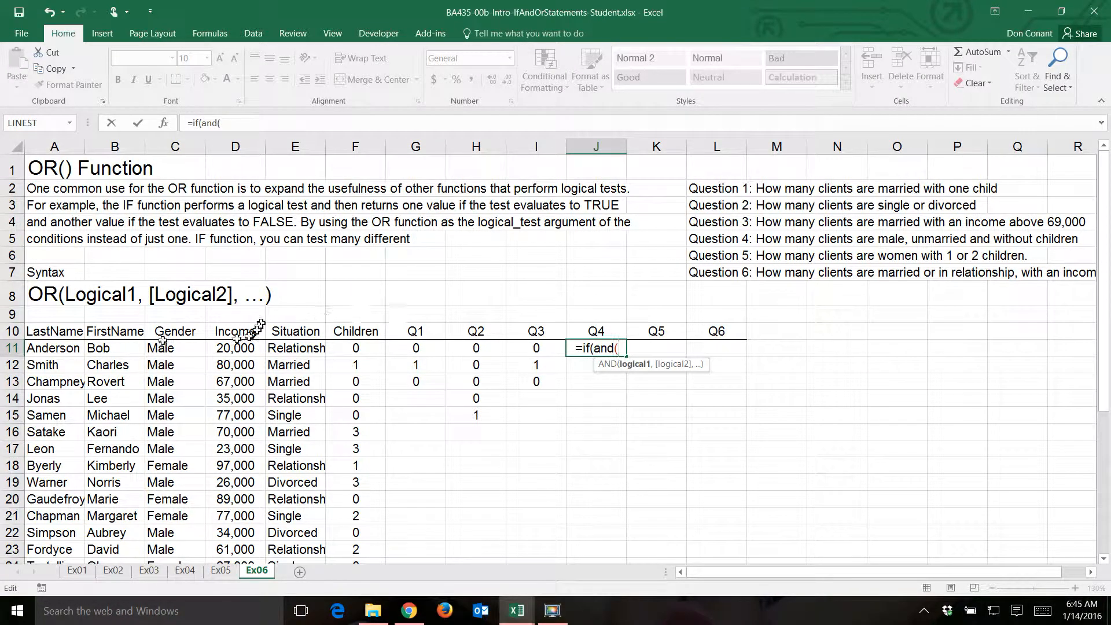
left_click(165, 346)
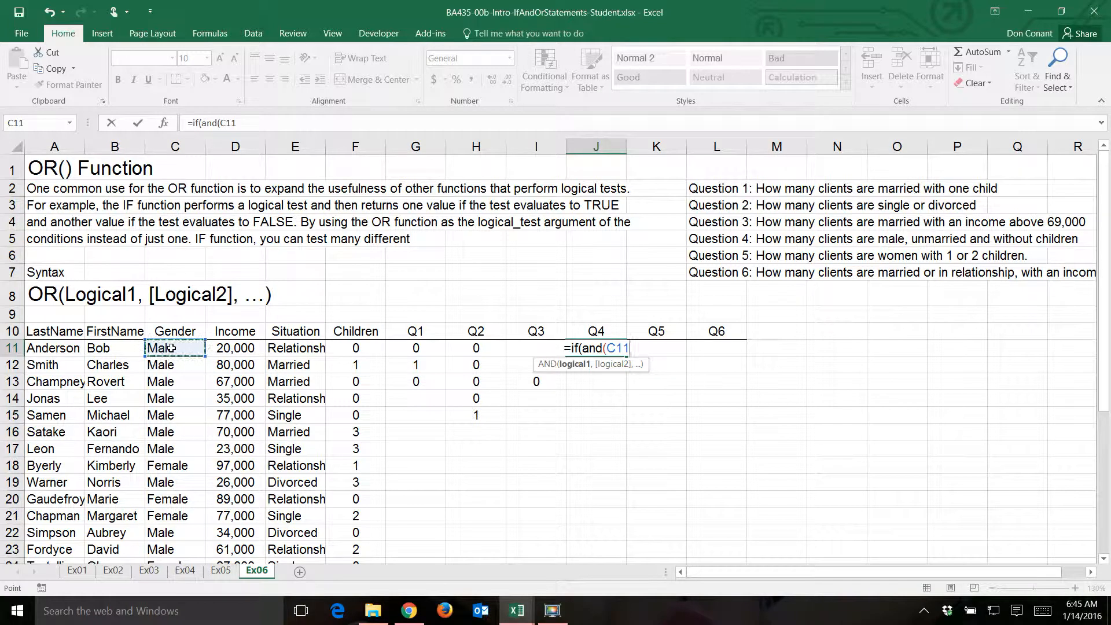
type("=")
type("\"M")
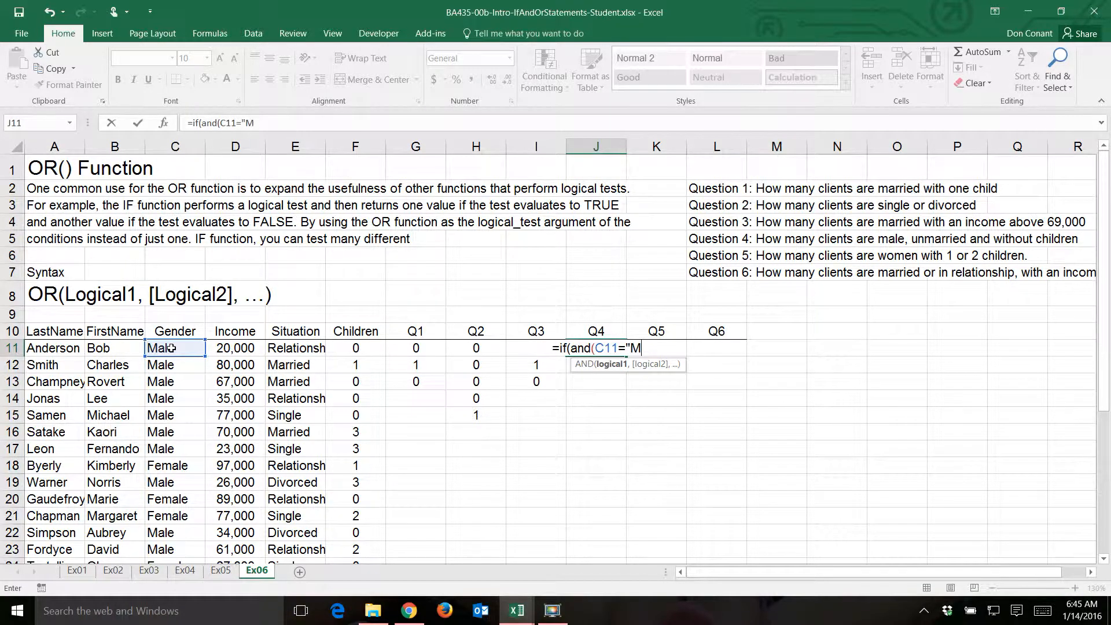
type("ale\"")
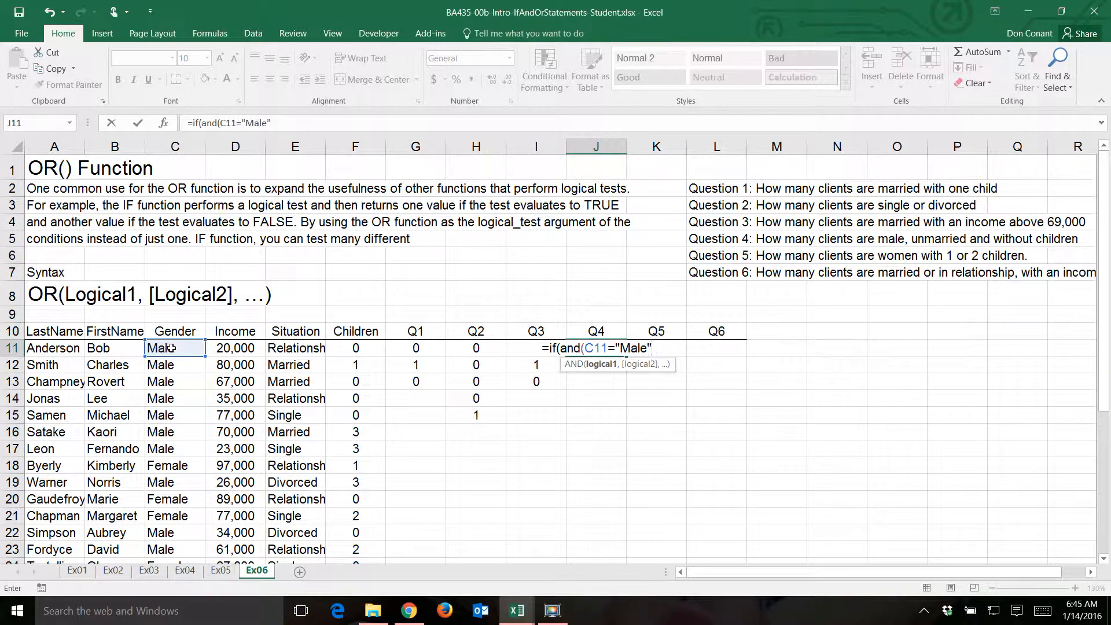
type(",")
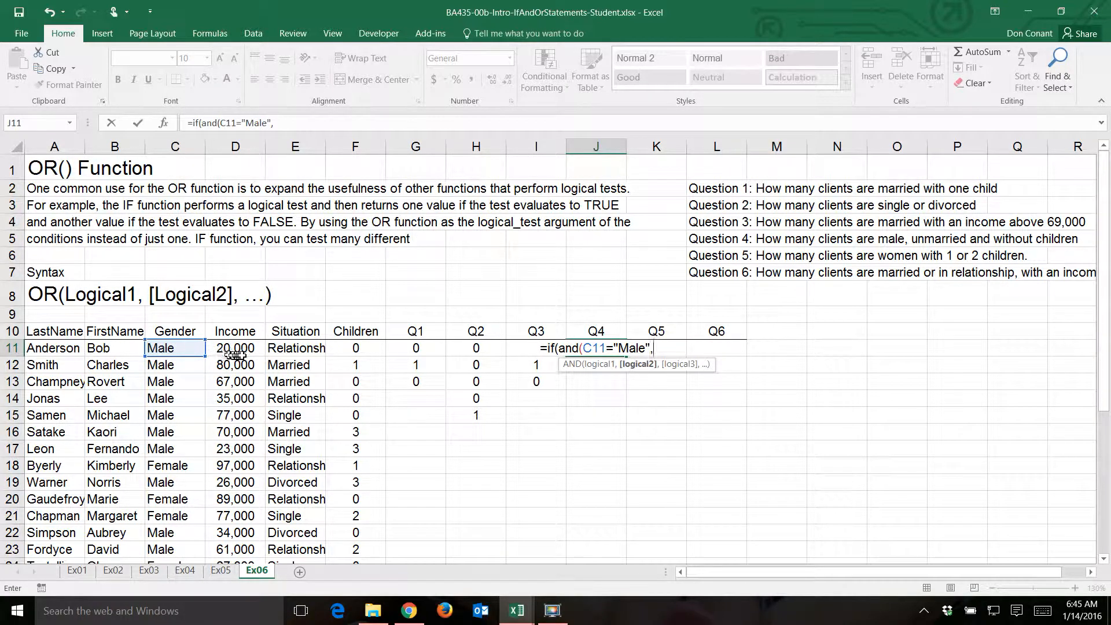
left_click(350, 351)
type("=0,")
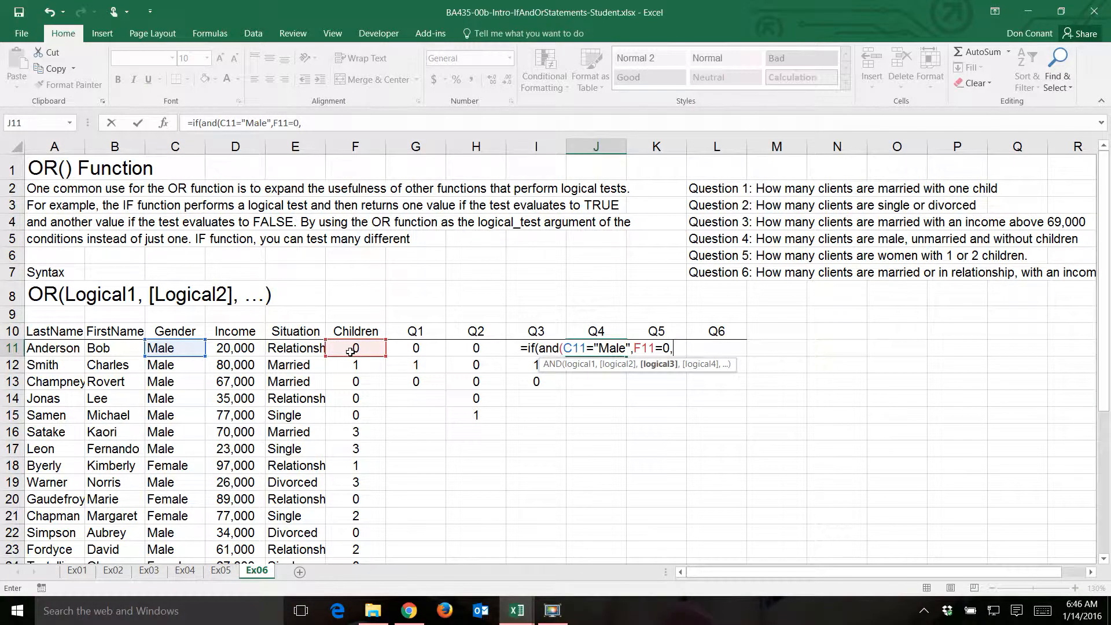
left_click(298, 346)
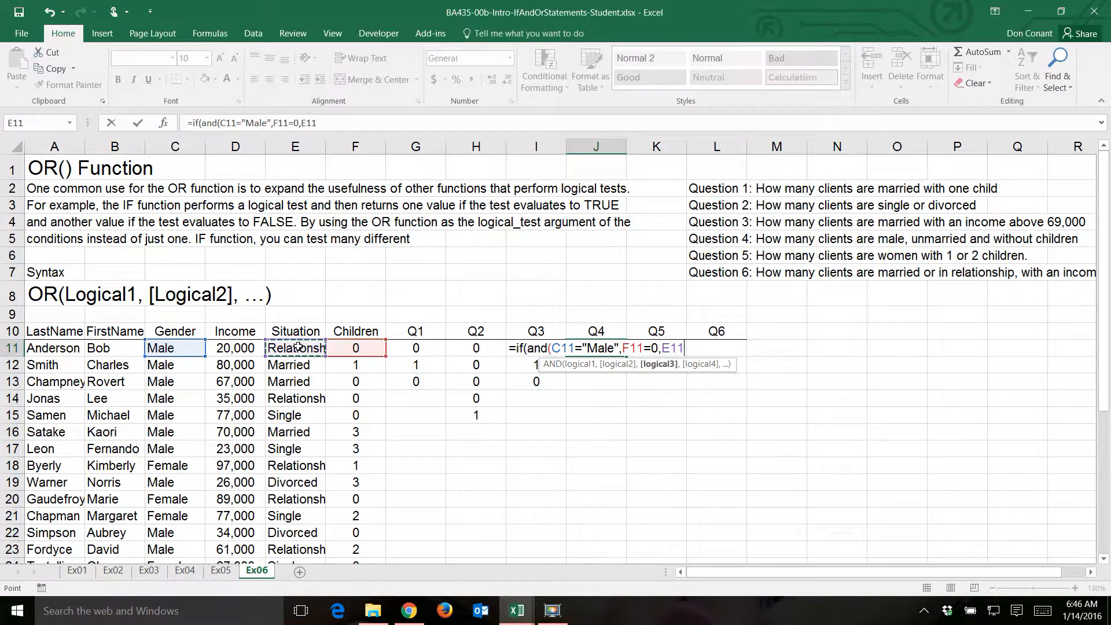
type("<>\"M")
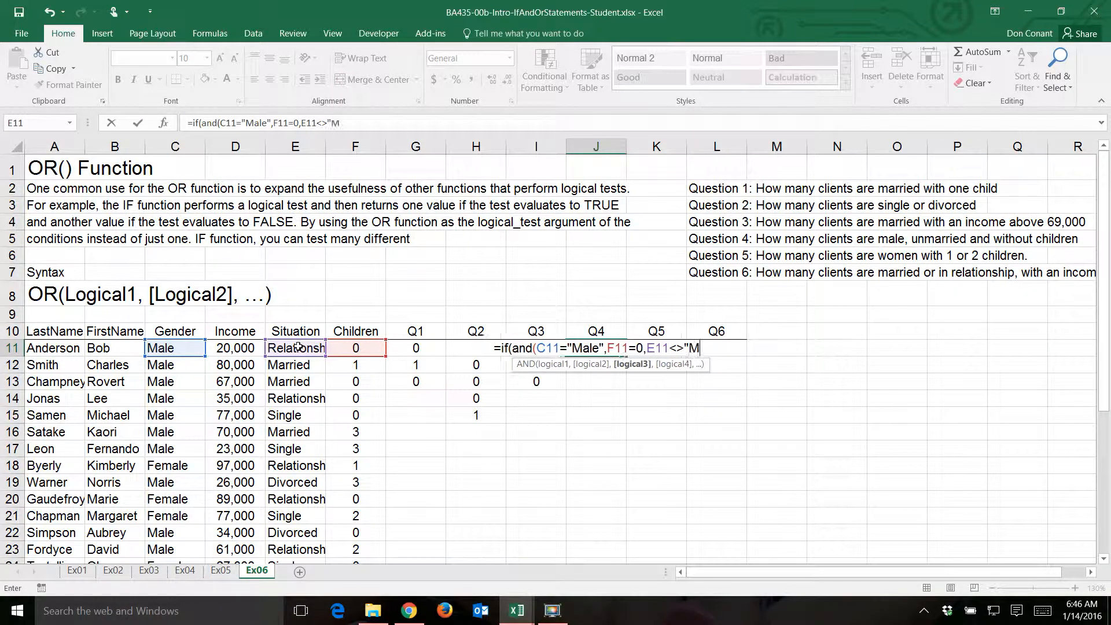
type("arried\"")
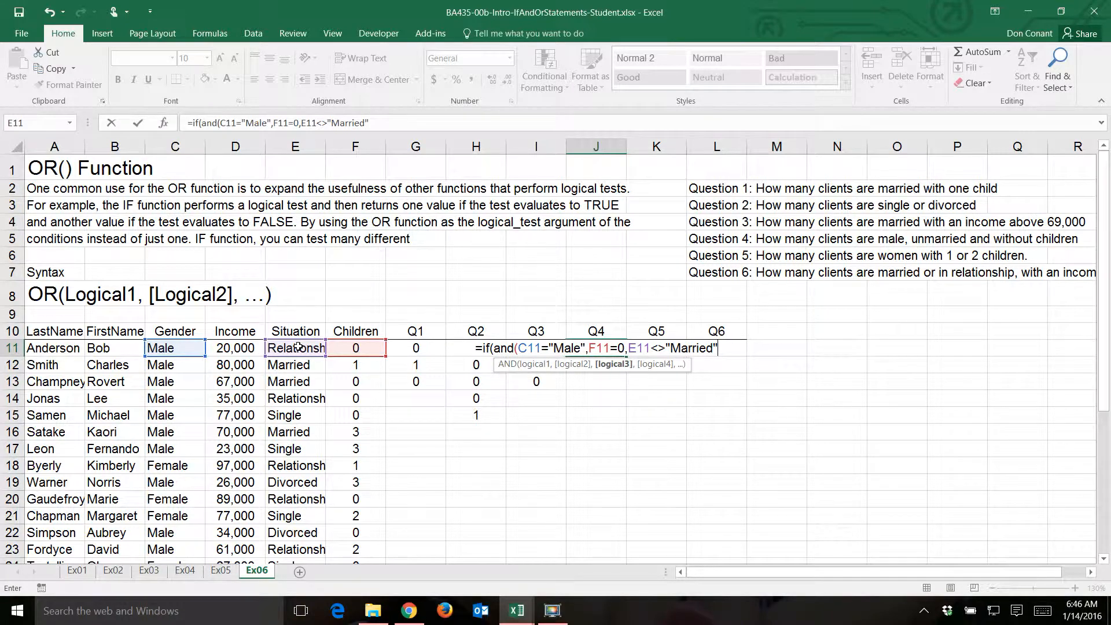
type(")")
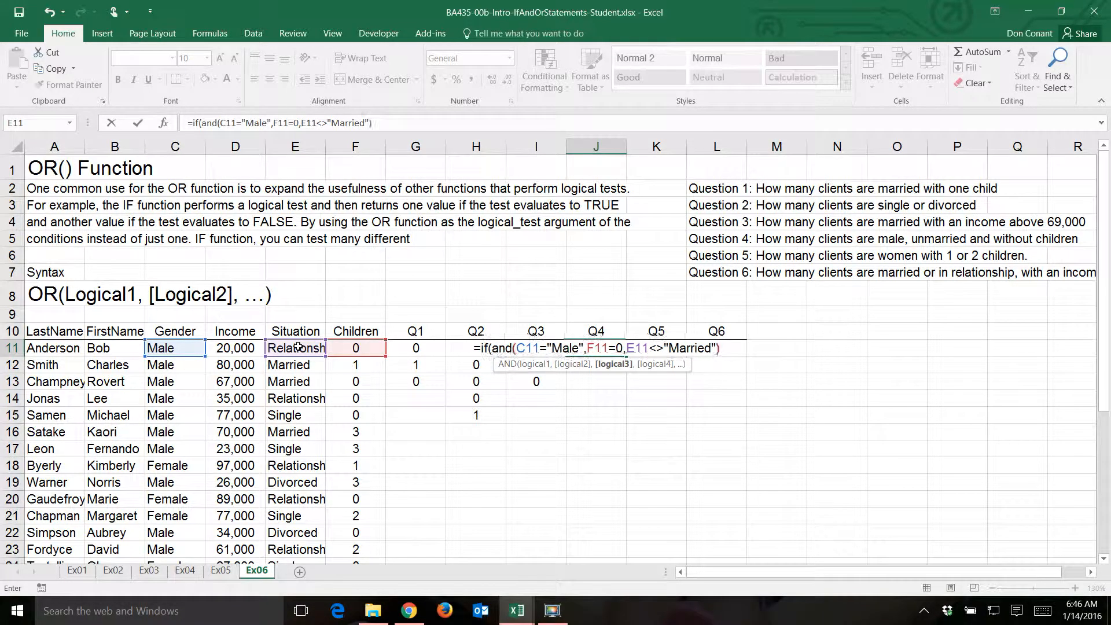
type(",")
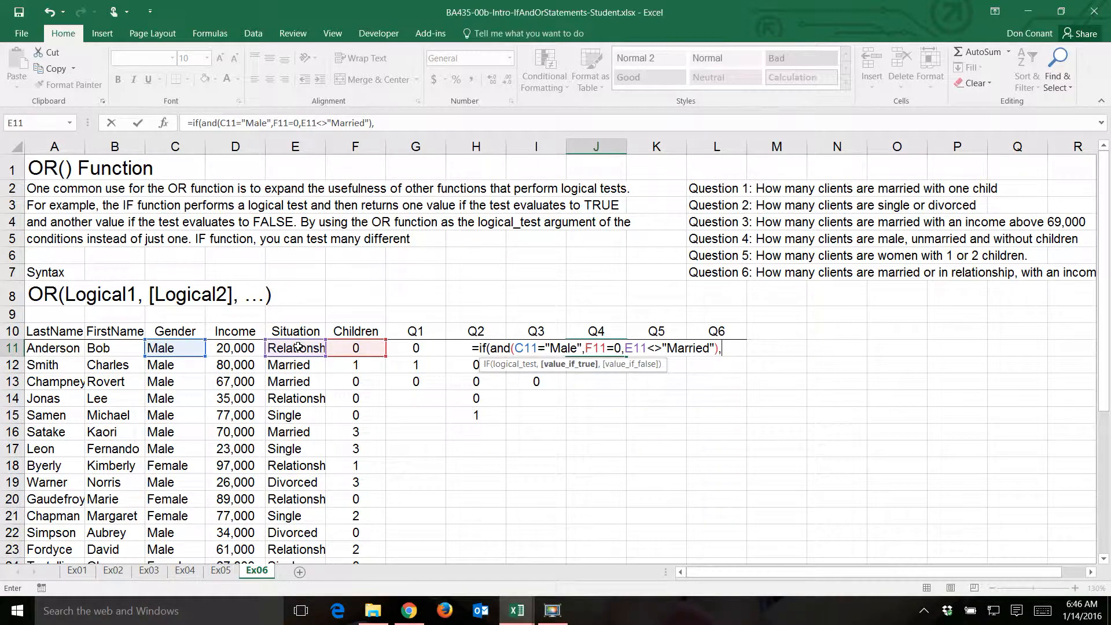
type("1,0)")
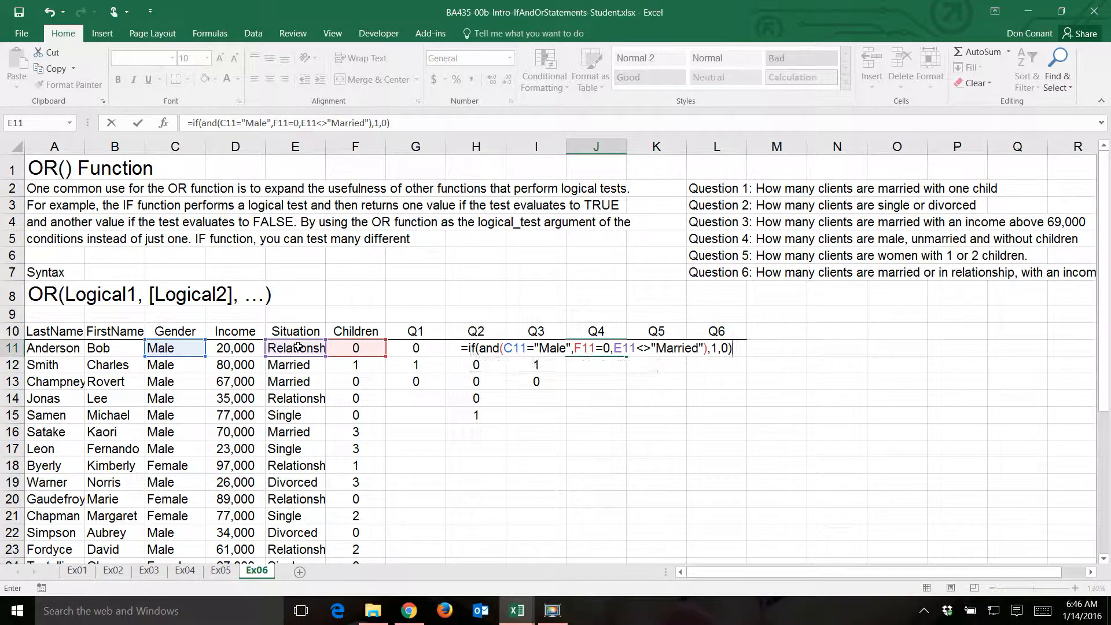
key("Return")
- Fill the Q4 formula from J11 down to J13
key("Up")
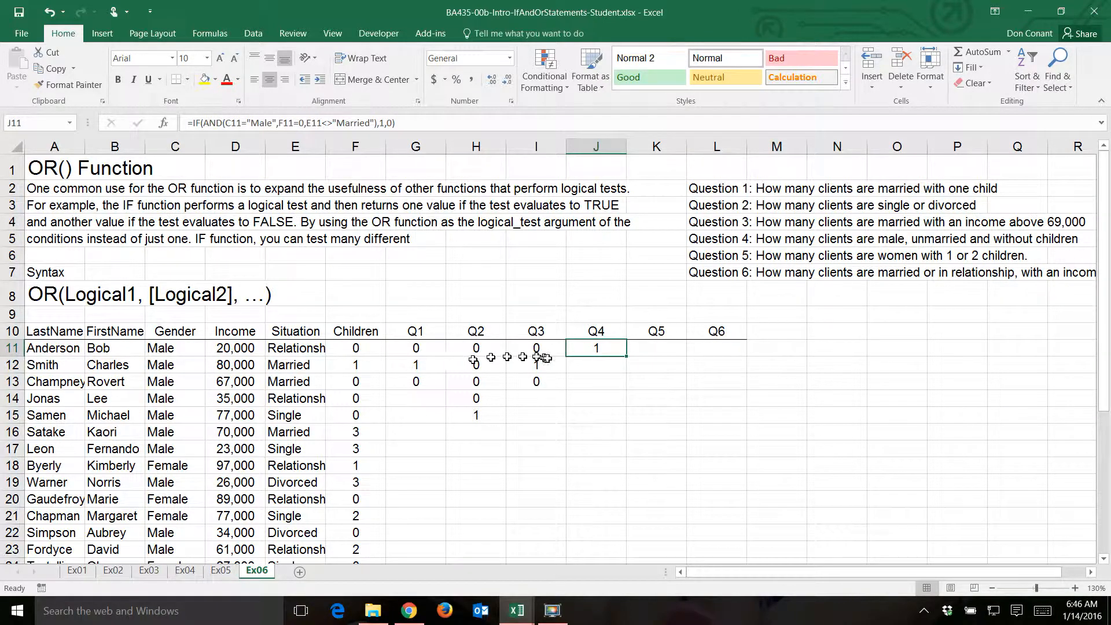
left_click_drag(627, 355, 630, 387)
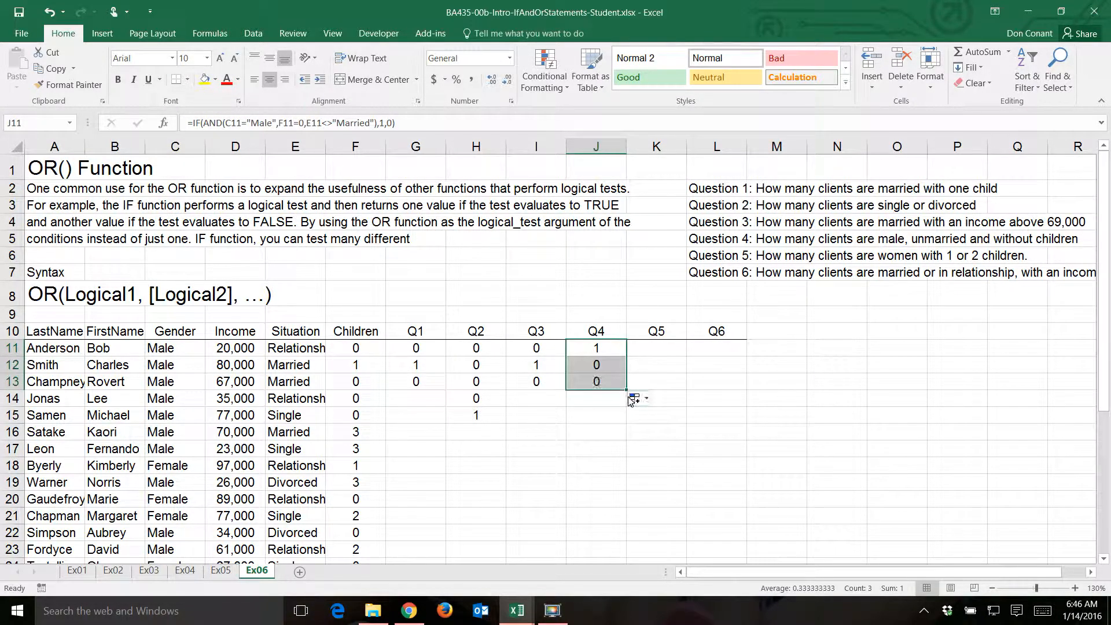
- Start the Q5 formula in K11 with =IF(AND(C11="Female", so that the first condition tests for women
left_click(662, 352)
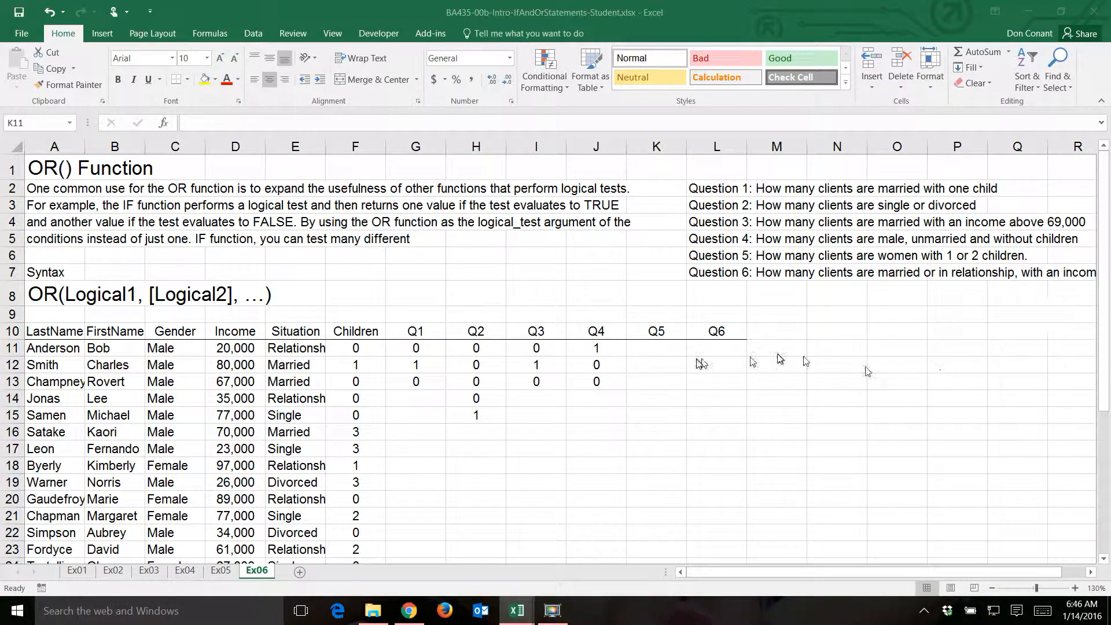
left_click(671, 347)
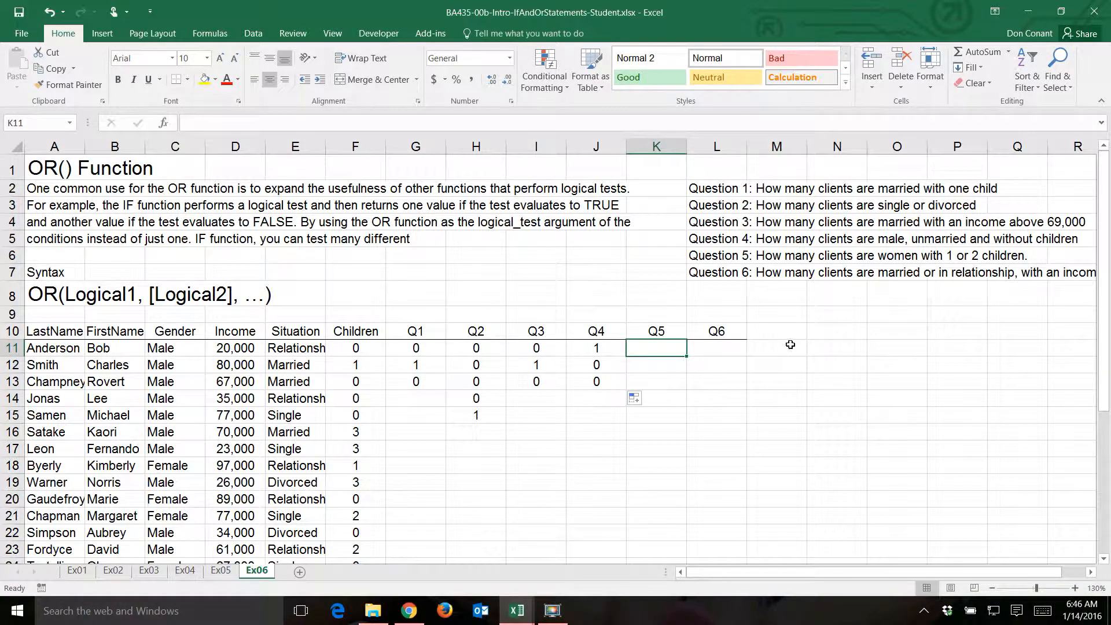
type("=i")
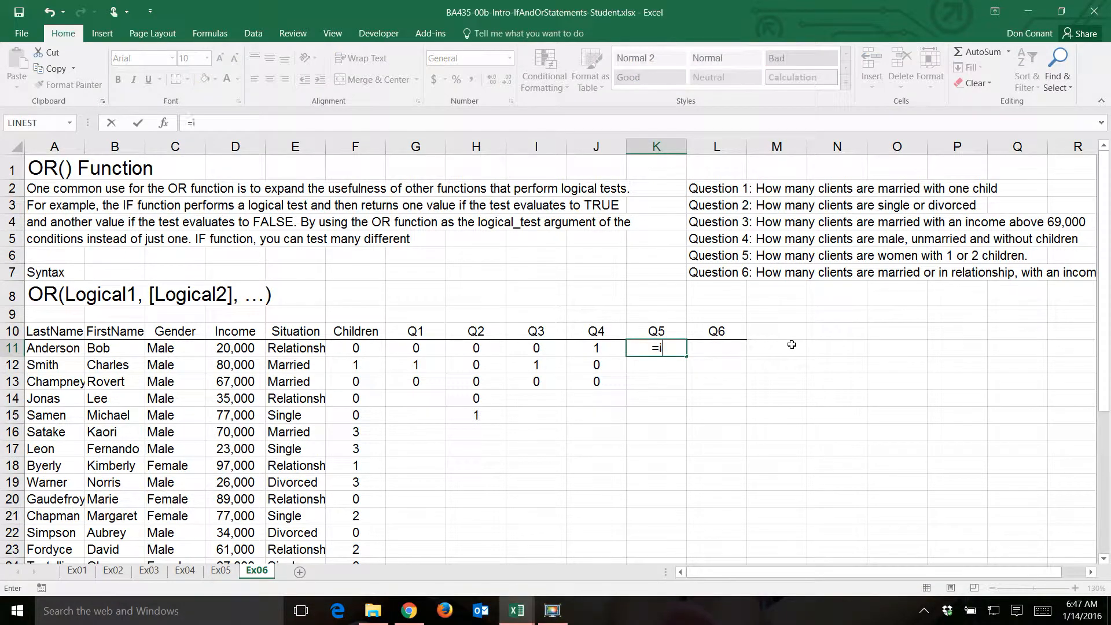
type("f(and")
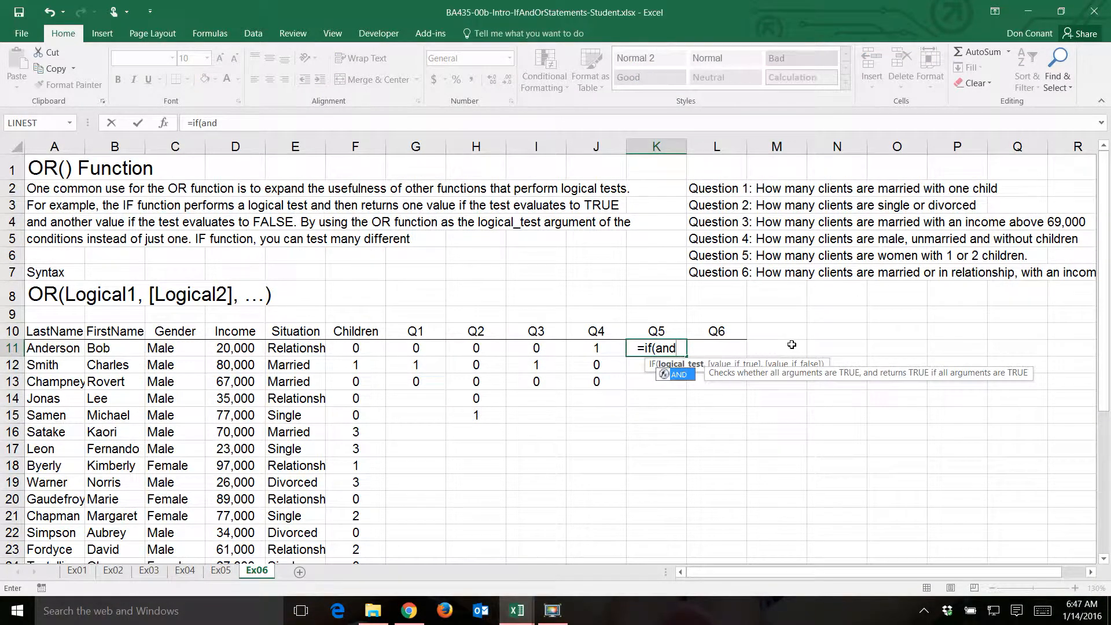
type("(")
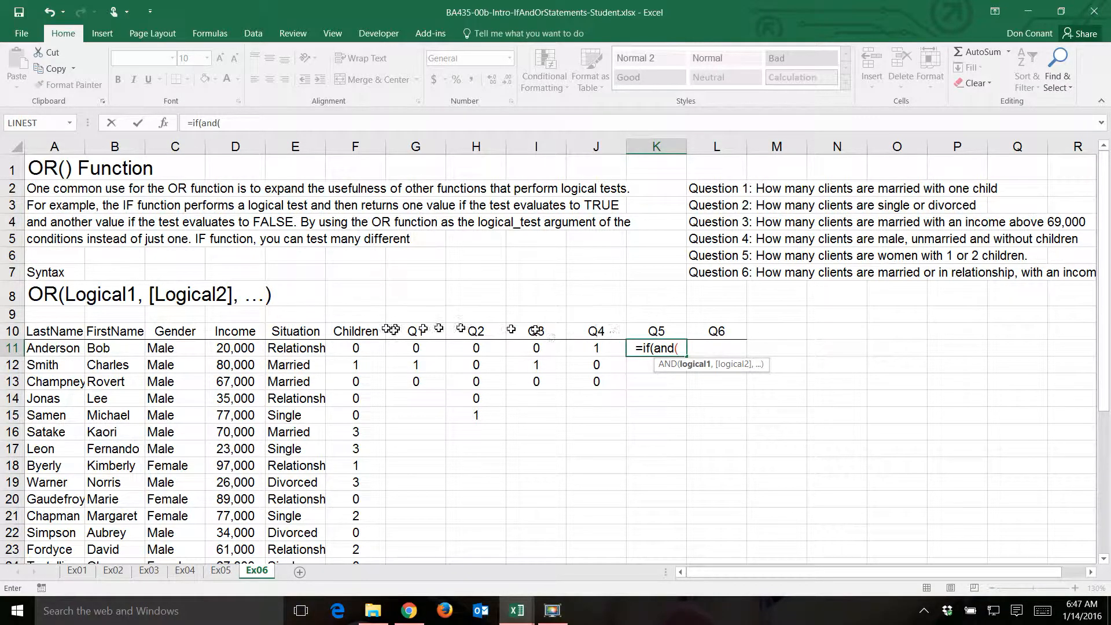
left_click(171, 350)
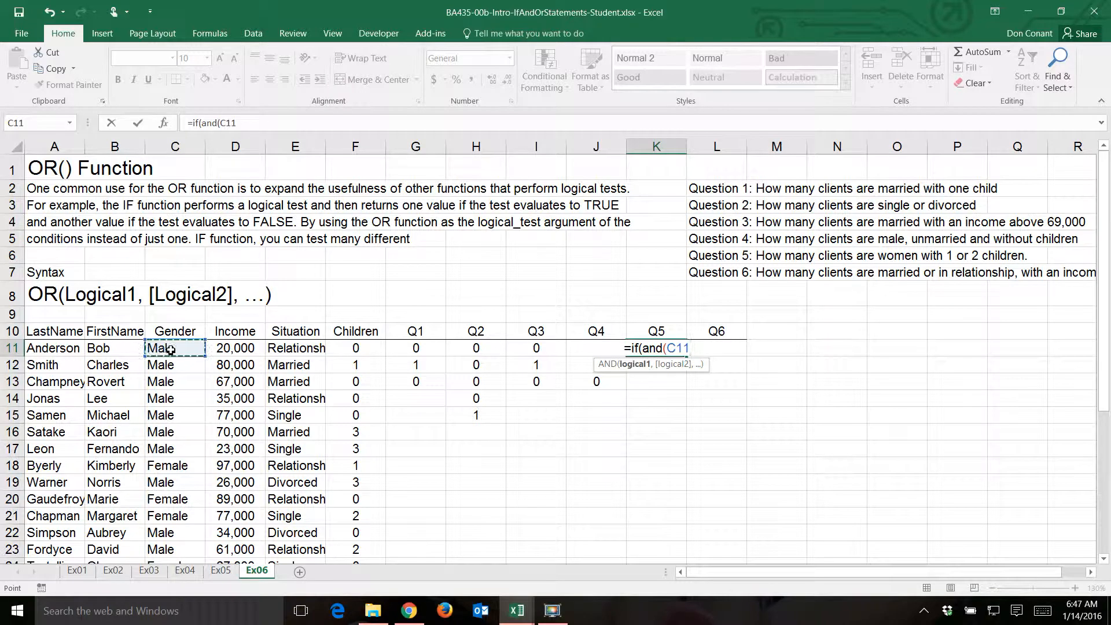
type("=\"")
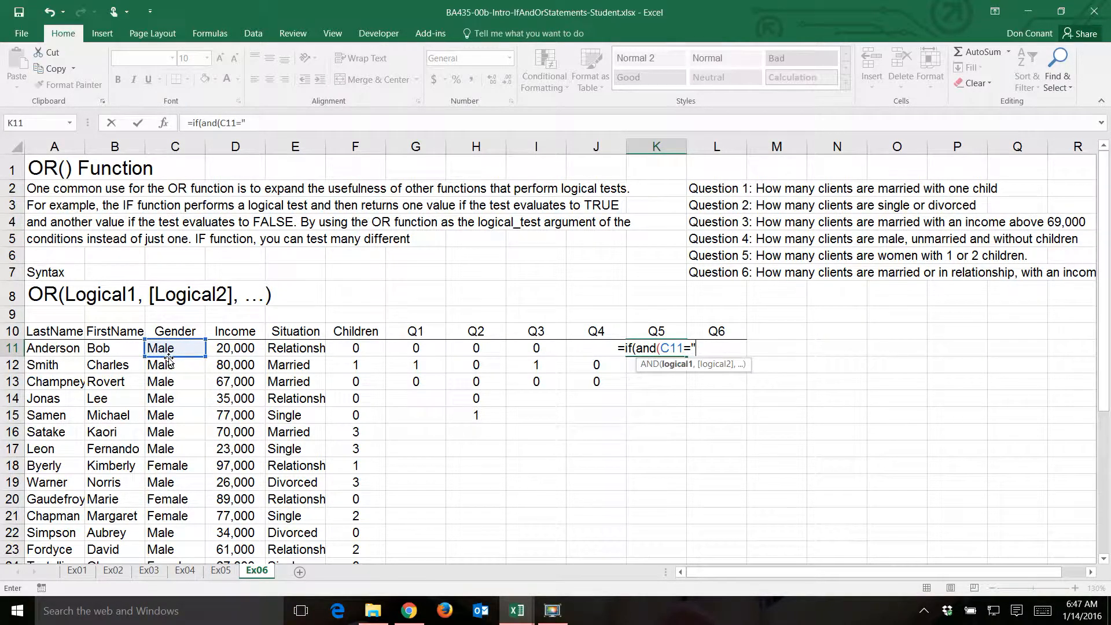
type("Female")
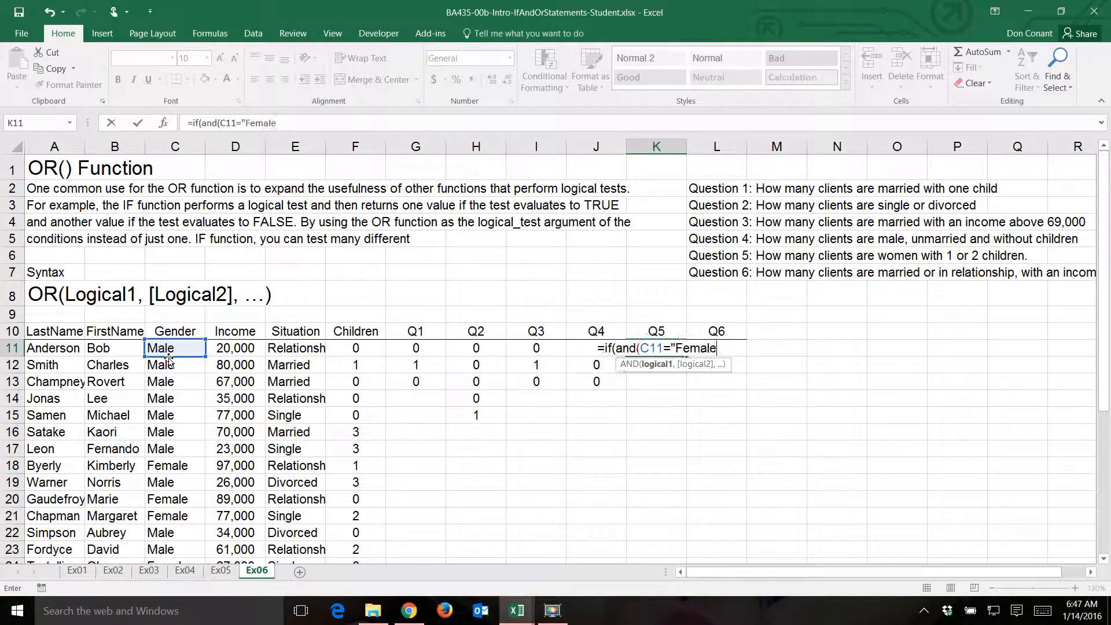
type("\"")
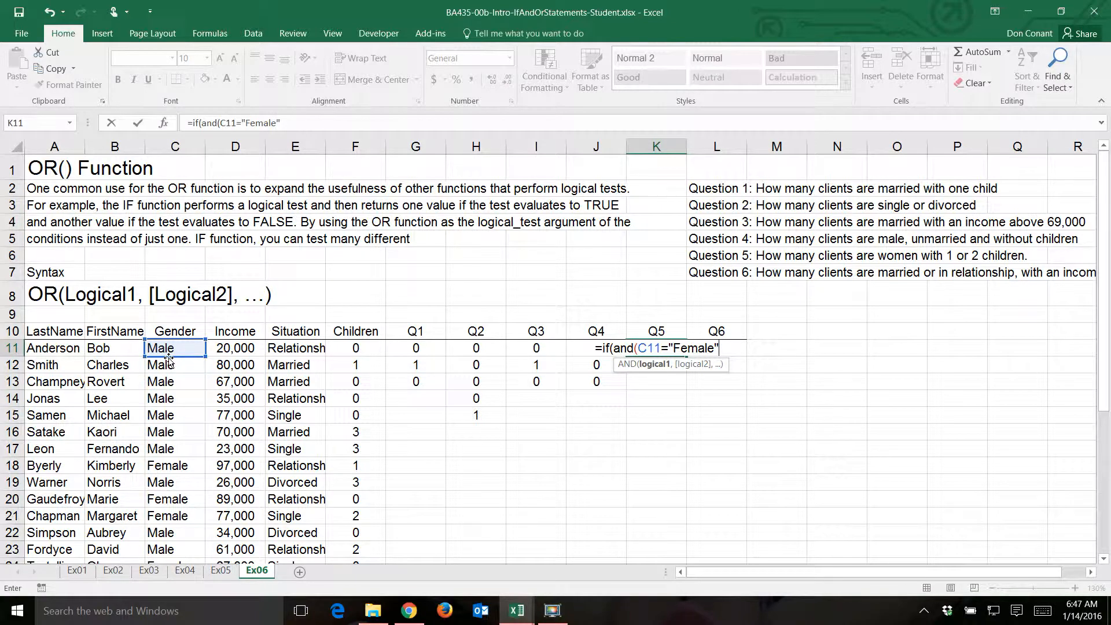
type(",")
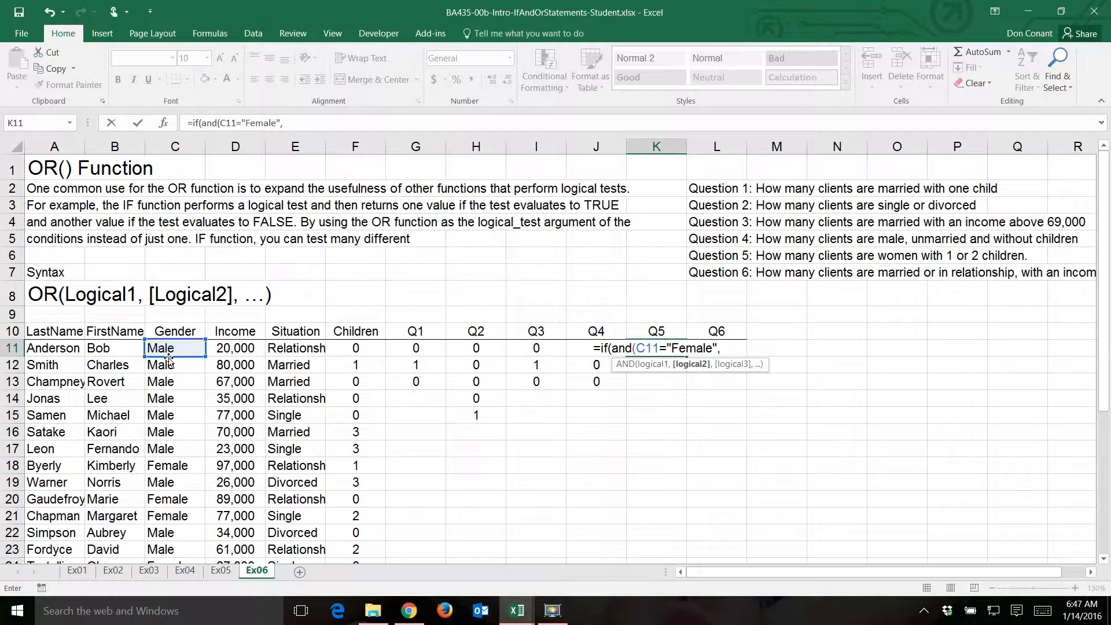
type("or")
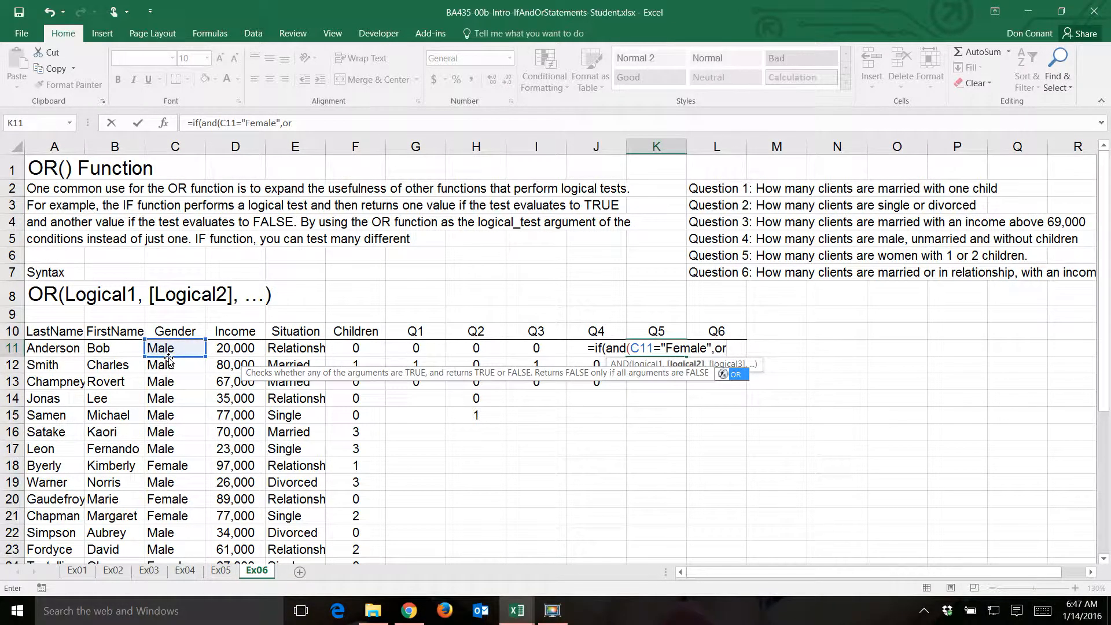
type("(")
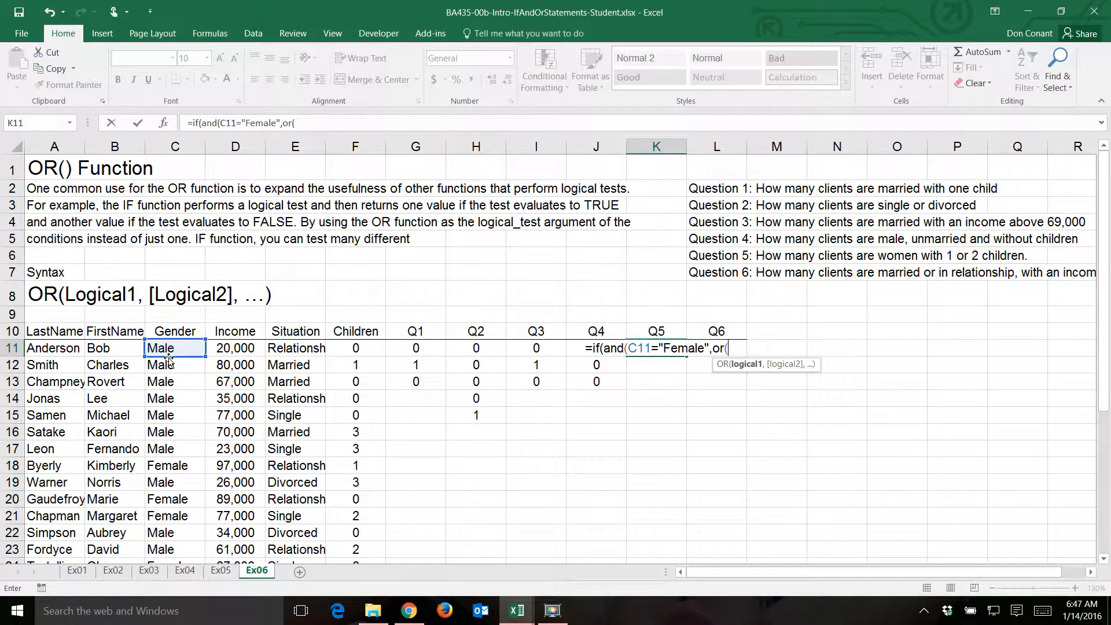
- Complete the Q5 formula in K11 with OR(F11=1,F11=2)),1,0) to flag women with 1 or 2 children
left_click(346, 346)
type("=")
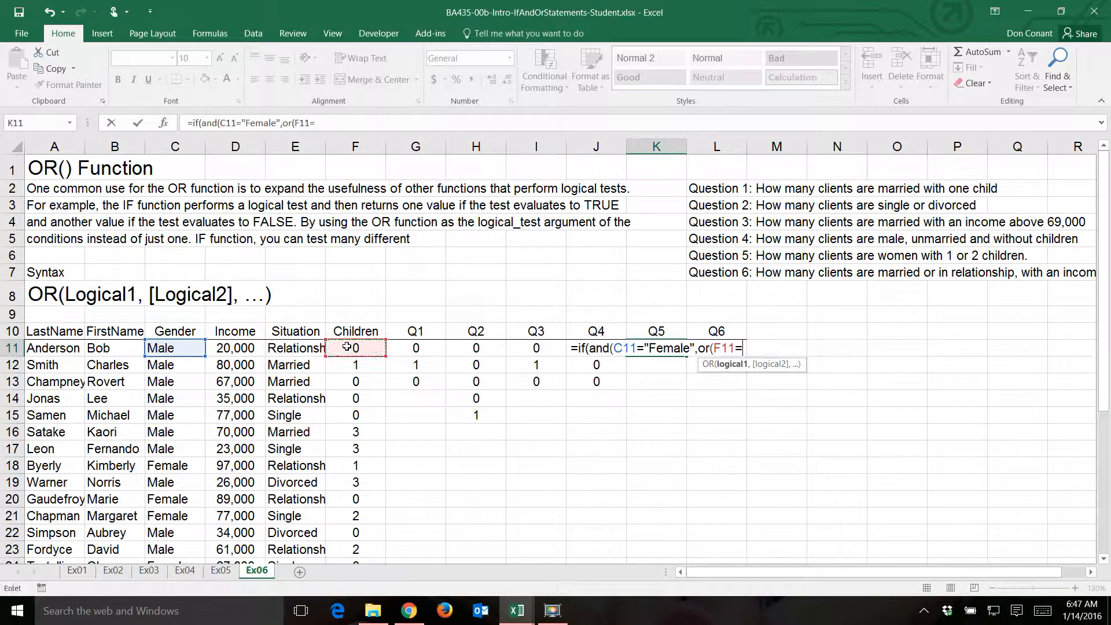
type("1,")
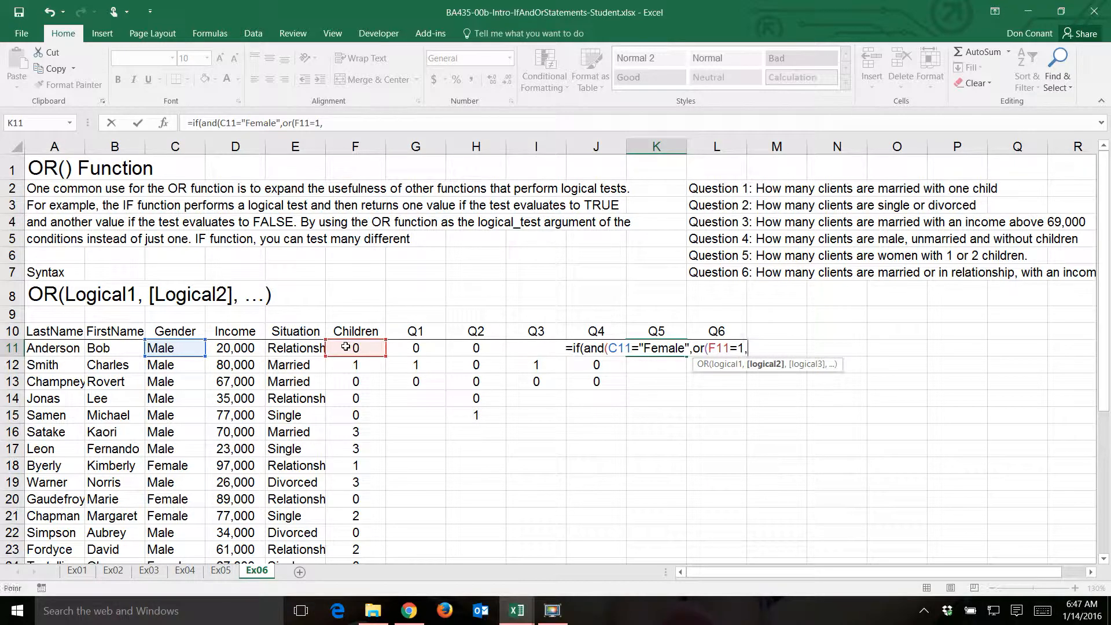
left_click(346, 346)
type("=2)")
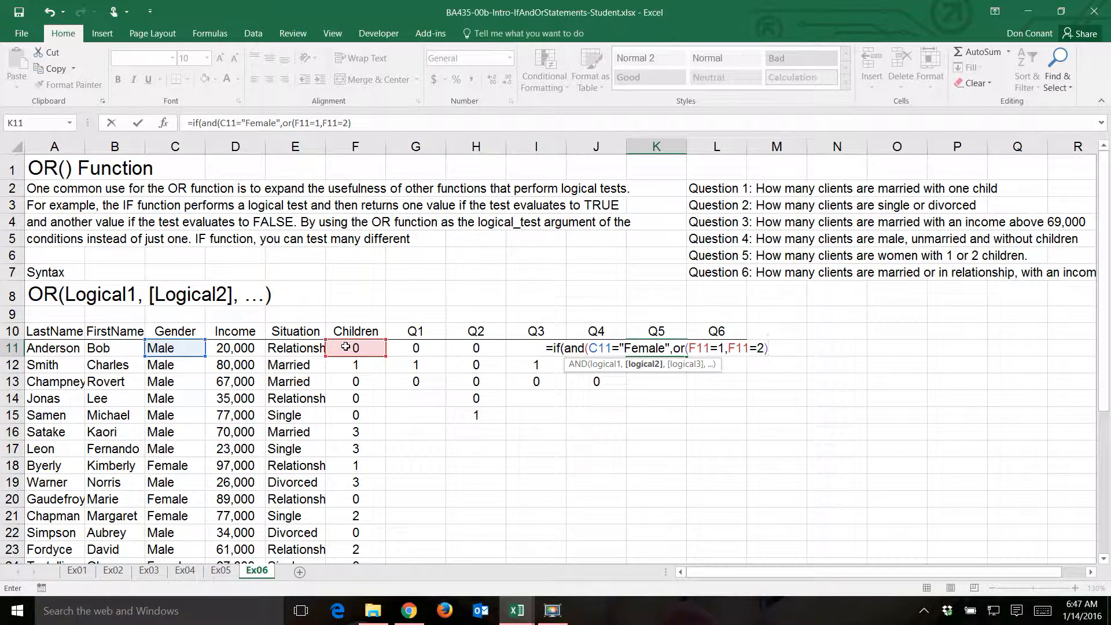
type(")")
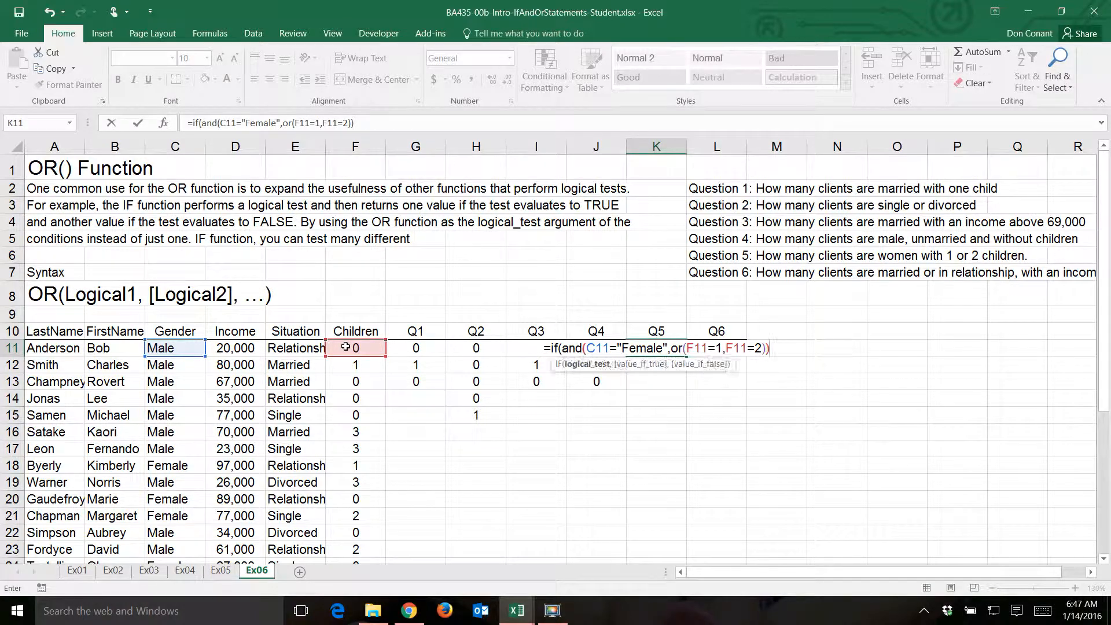
type(",")
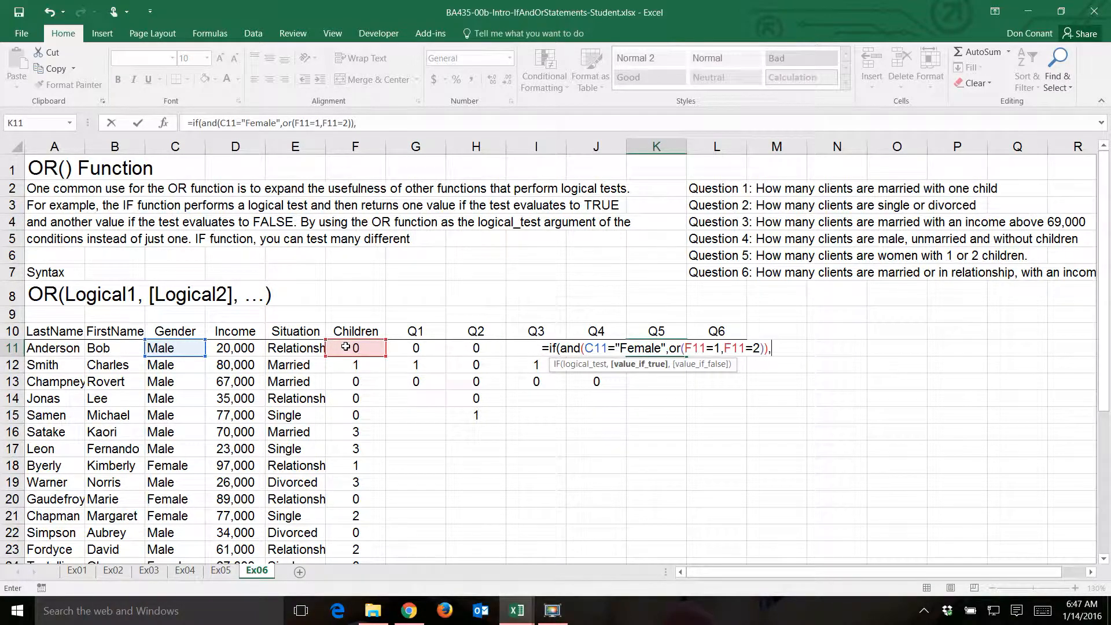
type("1,0)")
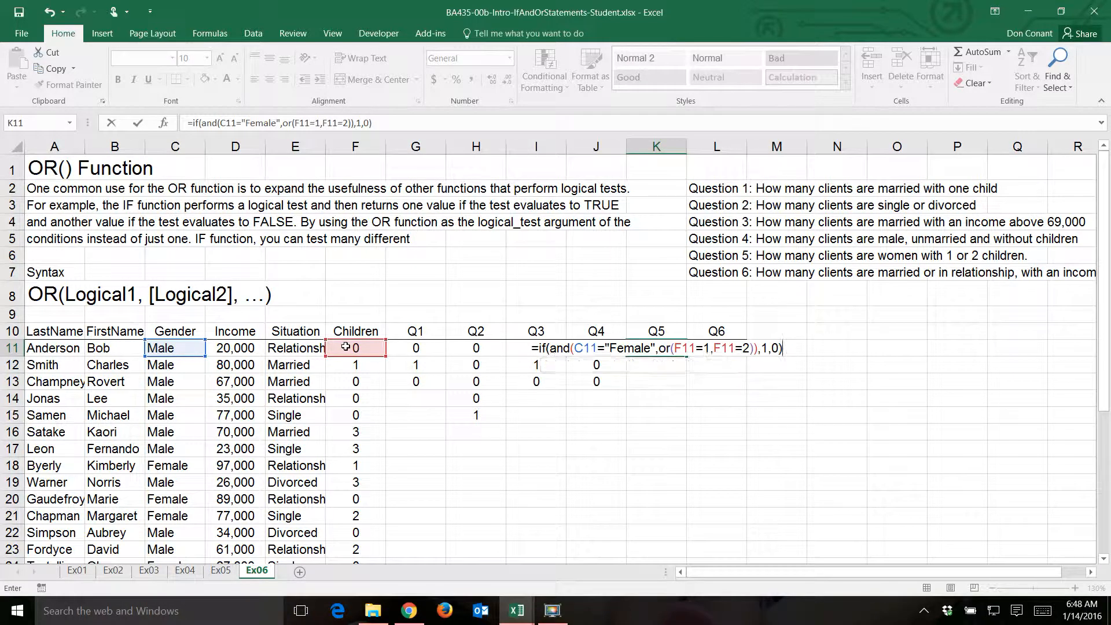
key("Return")
- Fill the Q5 formula from K11 down to K21 and check the copied formula in K18
key("Up")
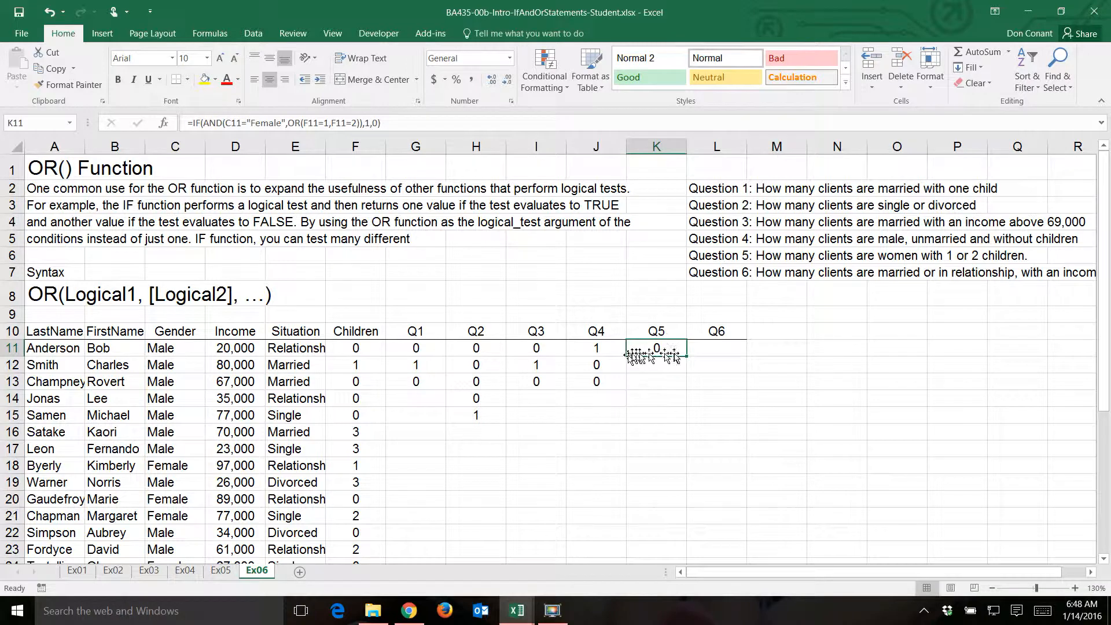
left_click_drag(687, 357, 689, 524)
left_click(647, 466)
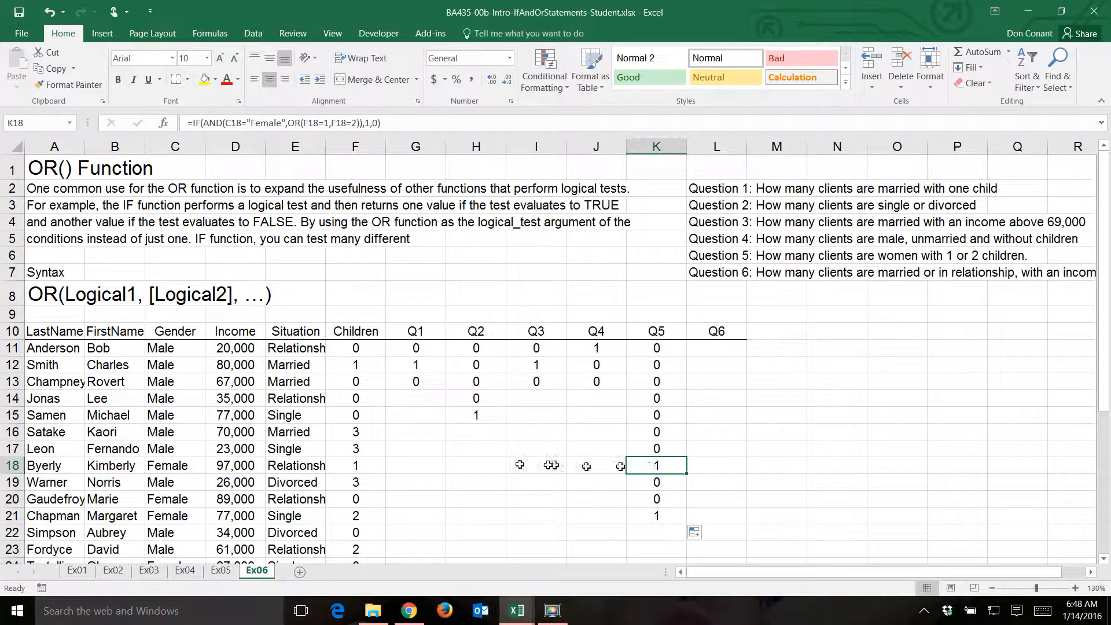
- Start the Q6 formula in L11 with =IF(AND(D11>=50000, so that the first condition tests the client's income
left_click(715, 350)
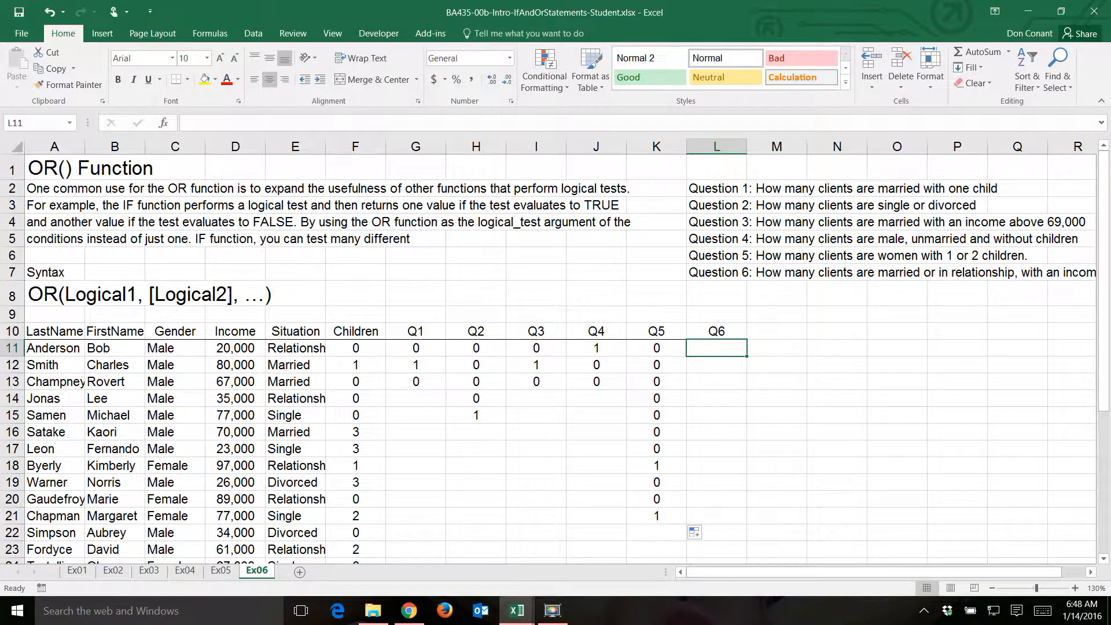
left_click(729, 344)
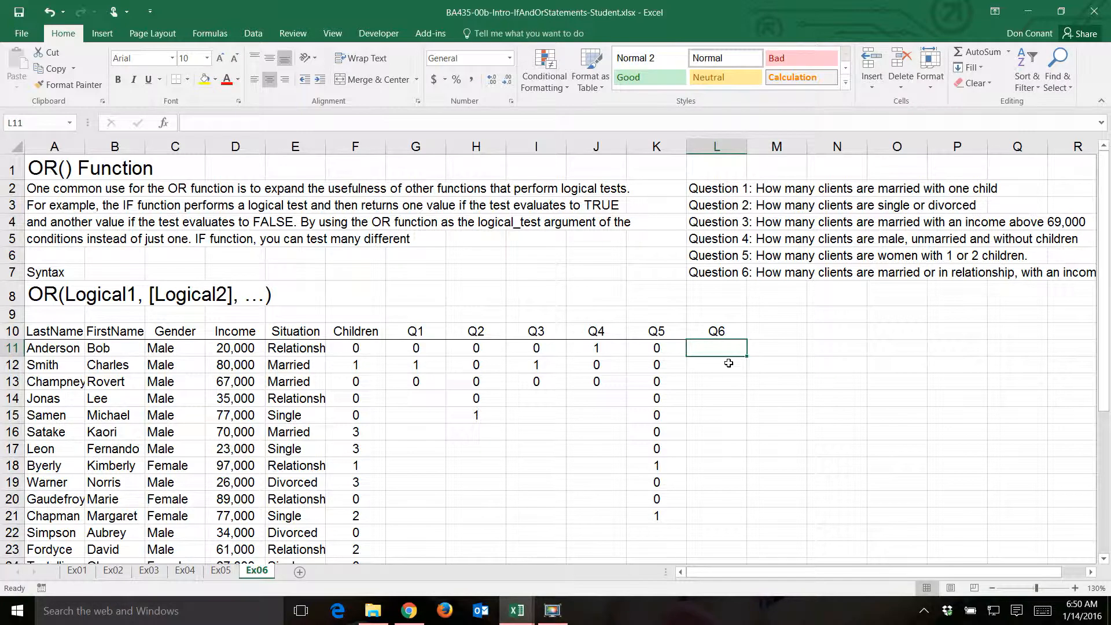
type("=if(")
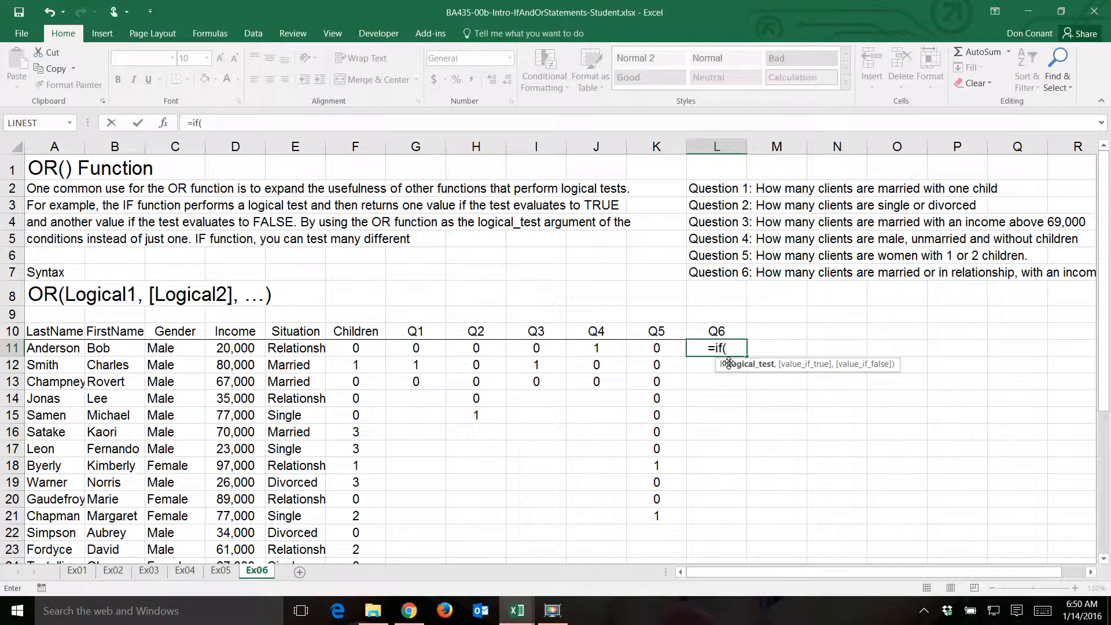
type("and(")
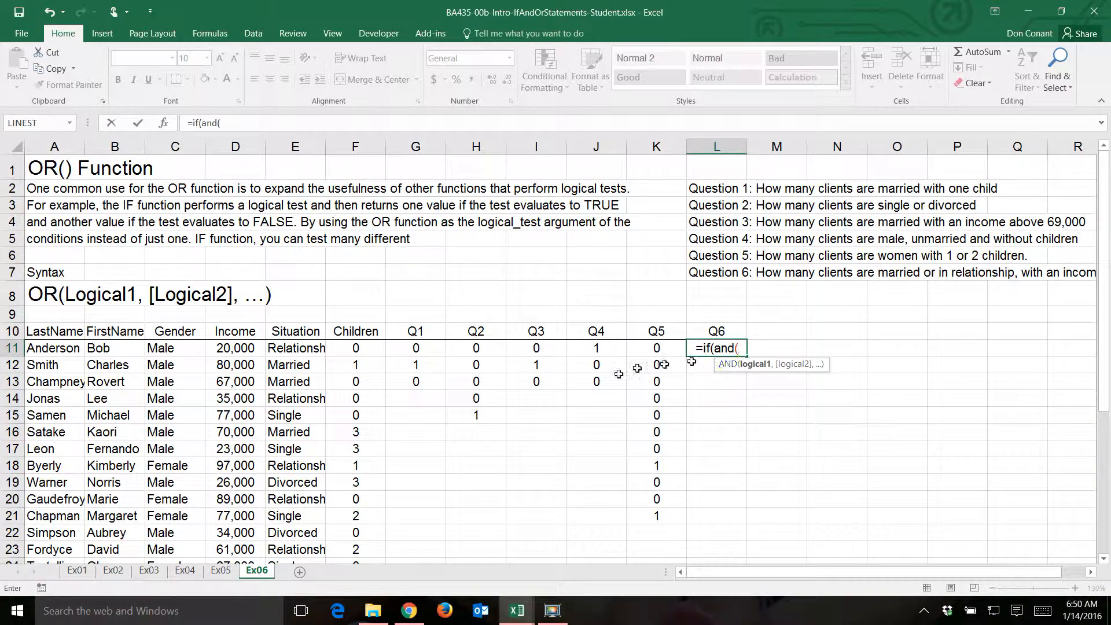
left_click(235, 348)
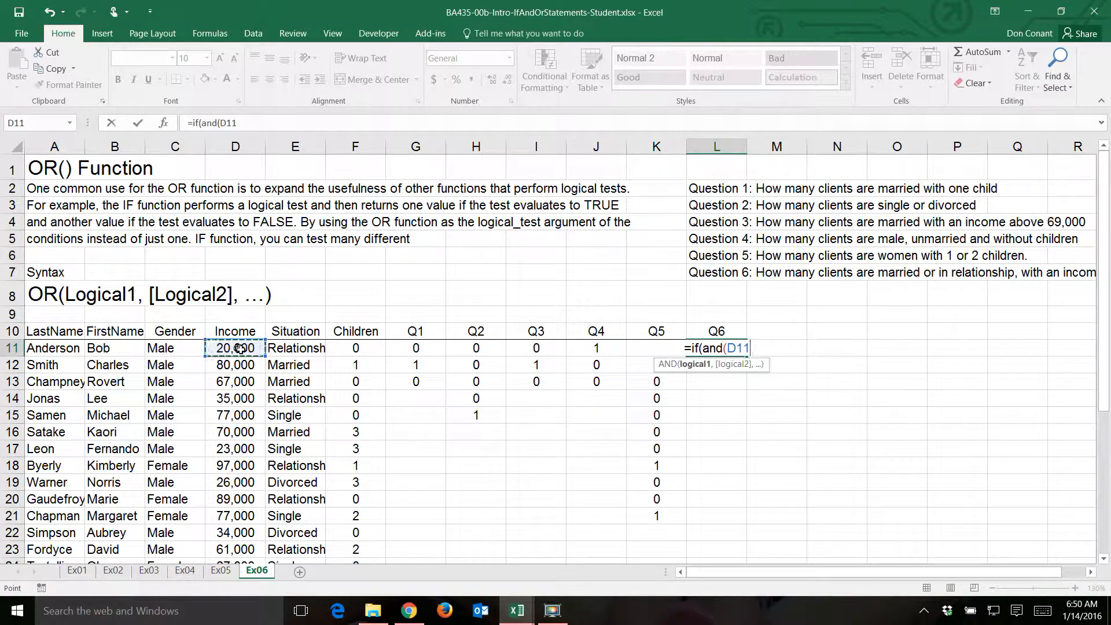
type(">=50000")
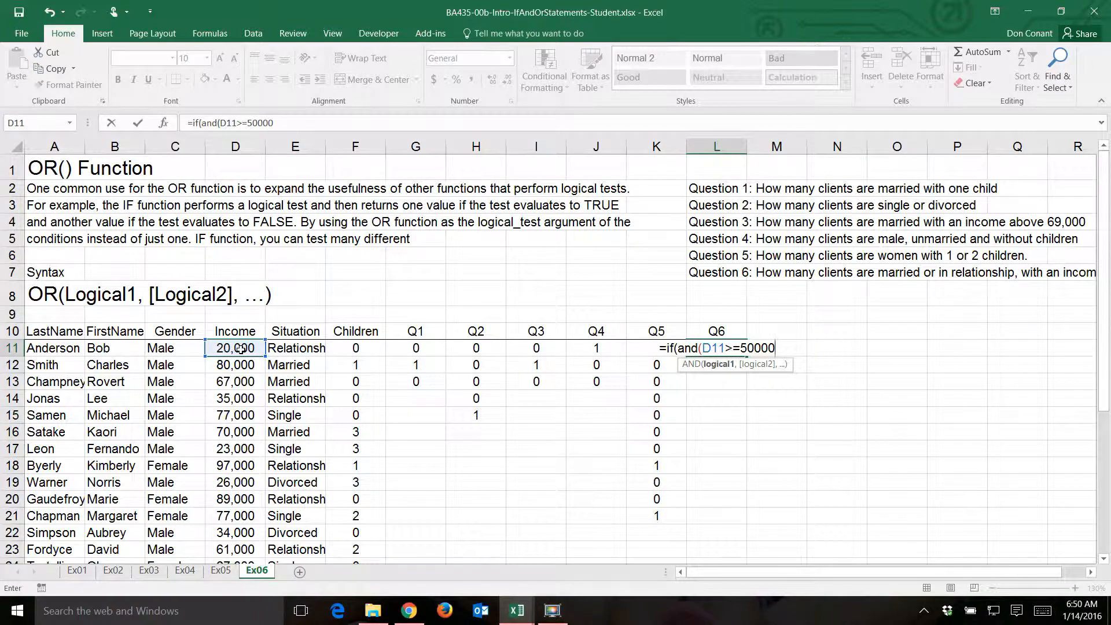
type(",")
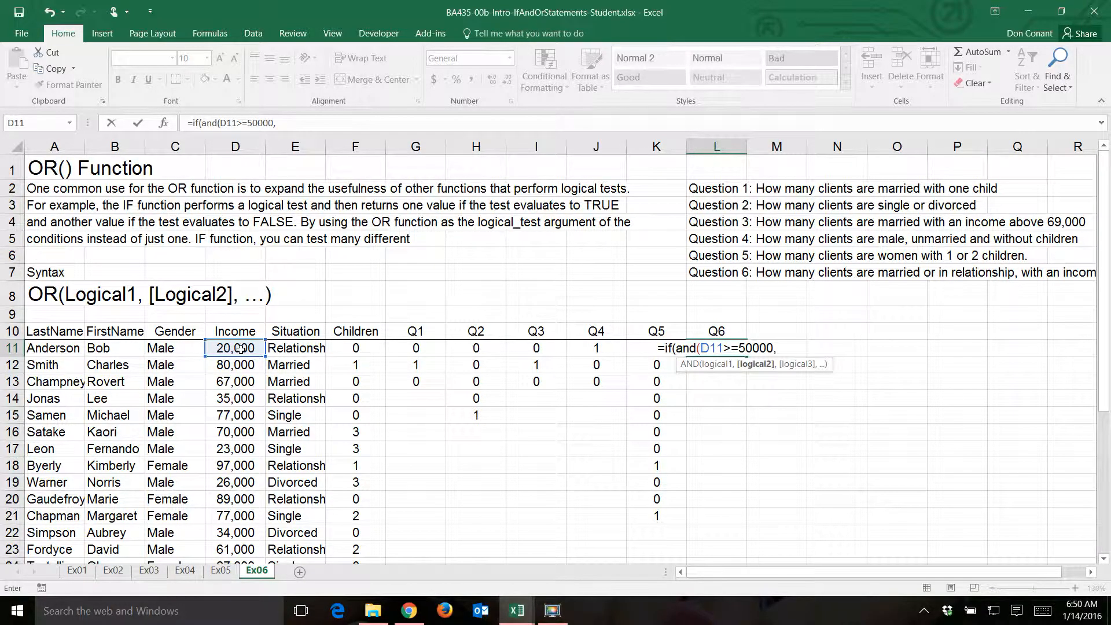
- Add F11>=2 as the second AND condition of the Q6 formula to test for at least two children
left_click(343, 348)
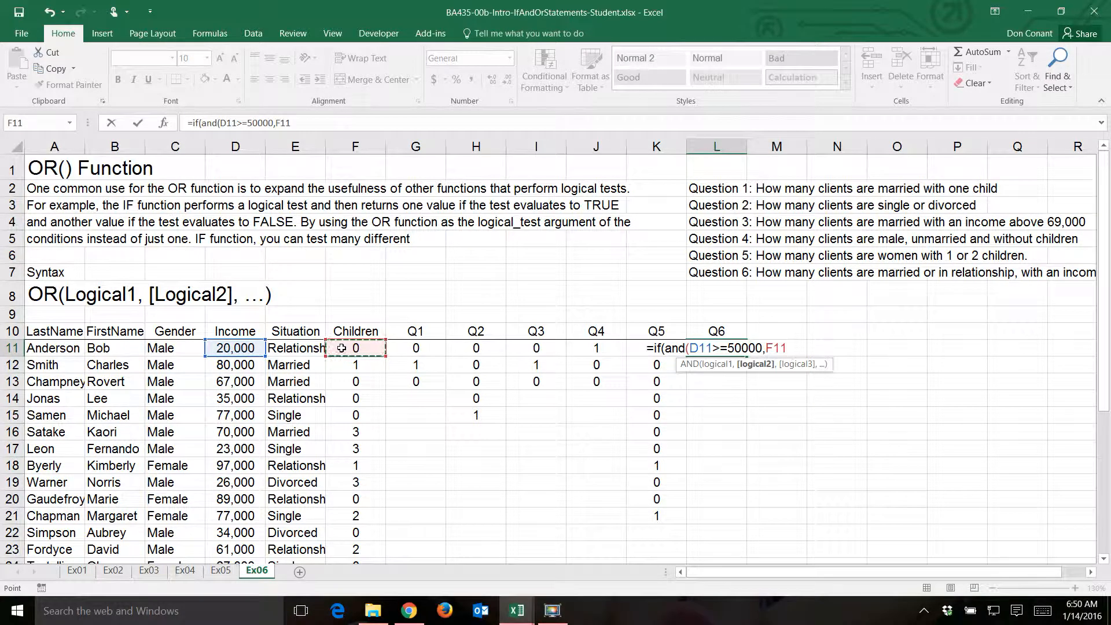
type(">")
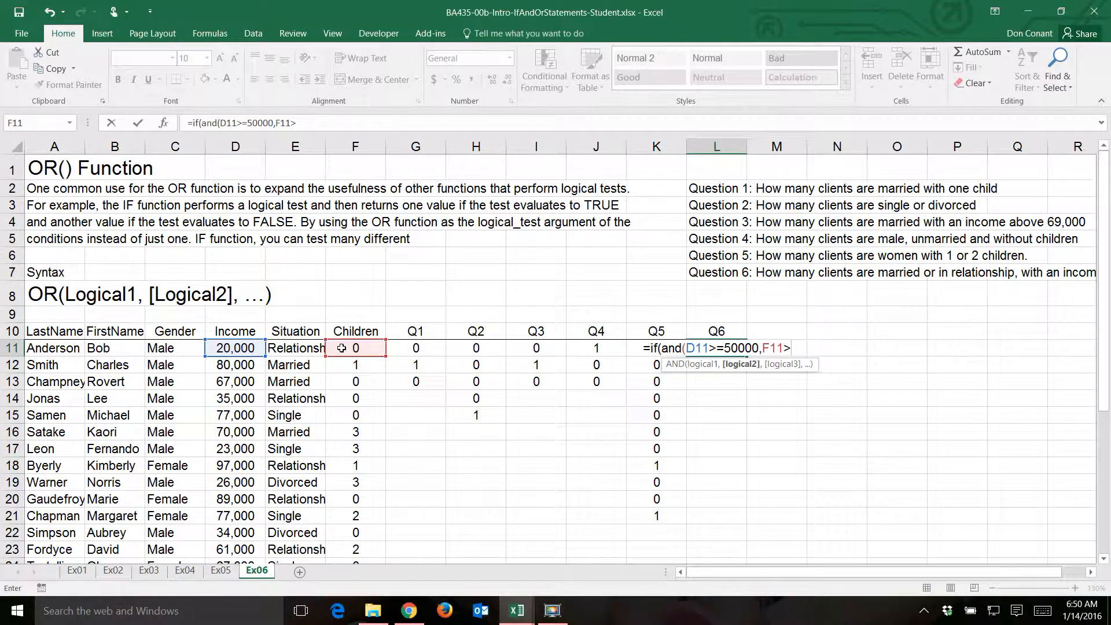
type("=")
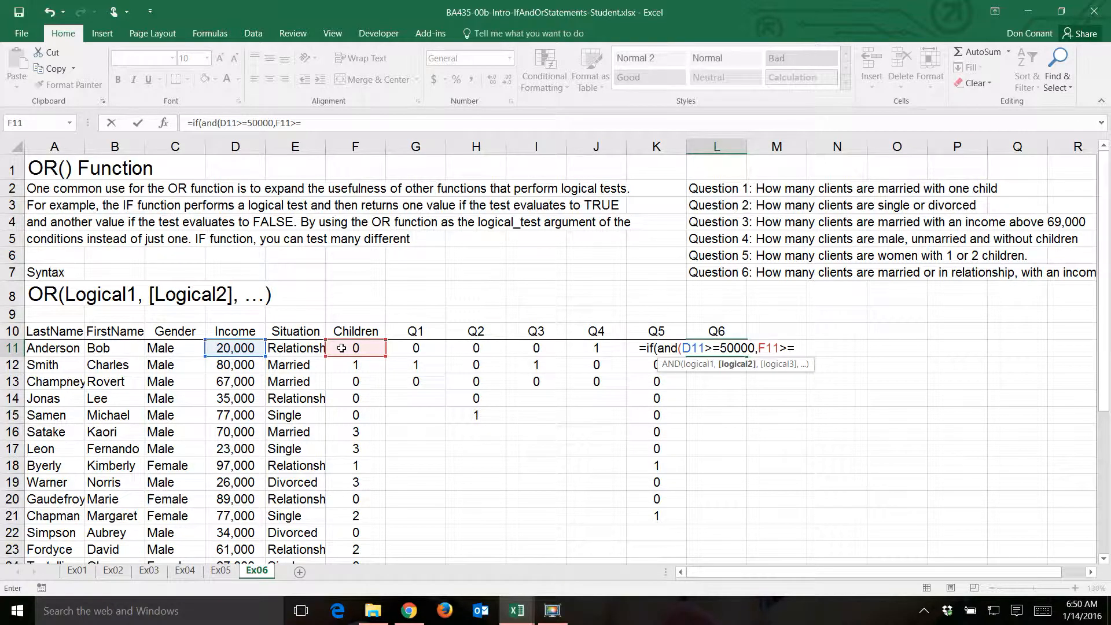
type("2")
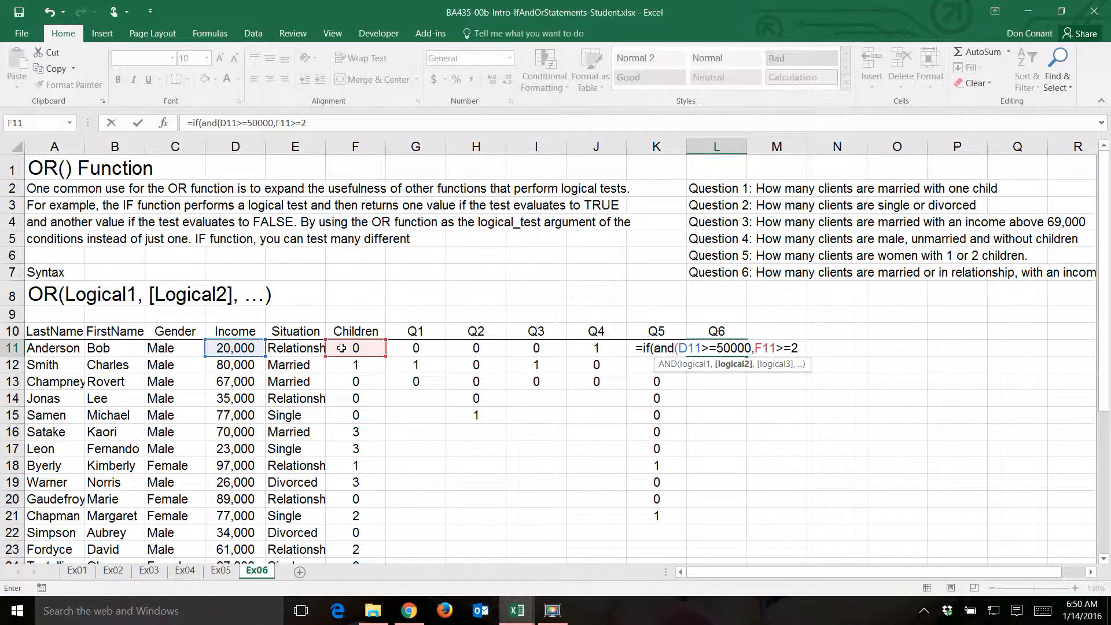
type(",")
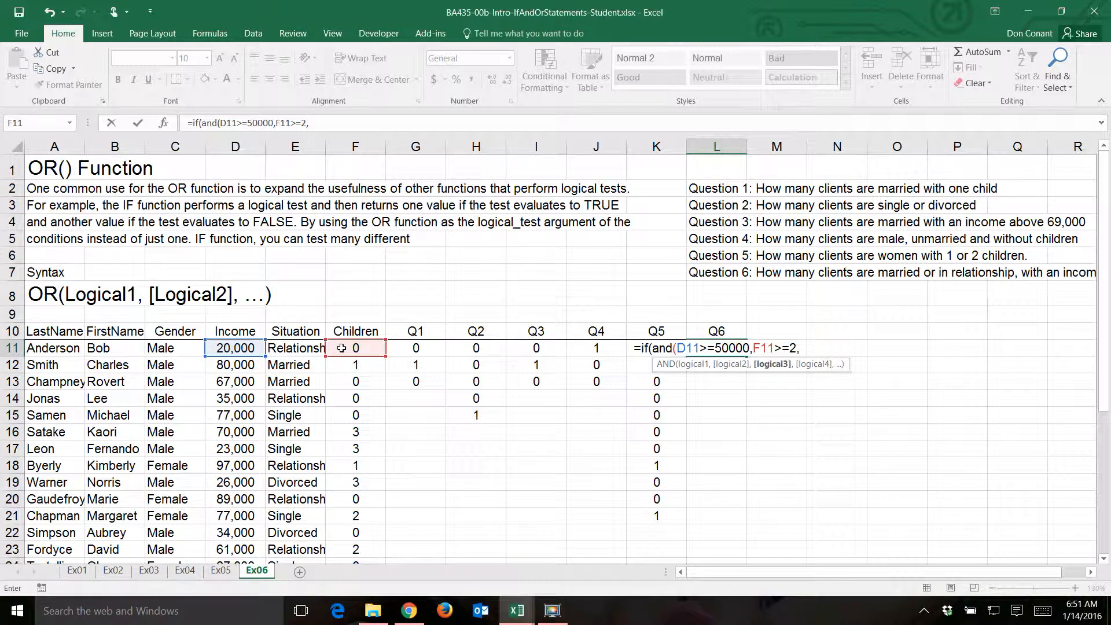
- Nest an OR function as the third AND condition of the Q6 formula, with E11="Married" as its first test
type("o")
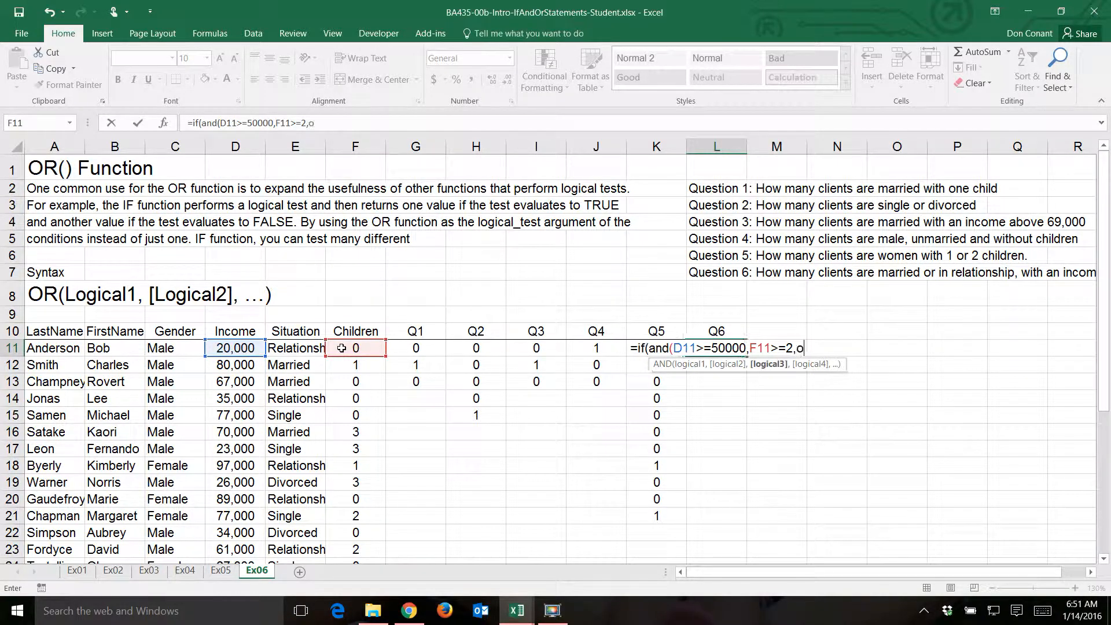
type("r(")
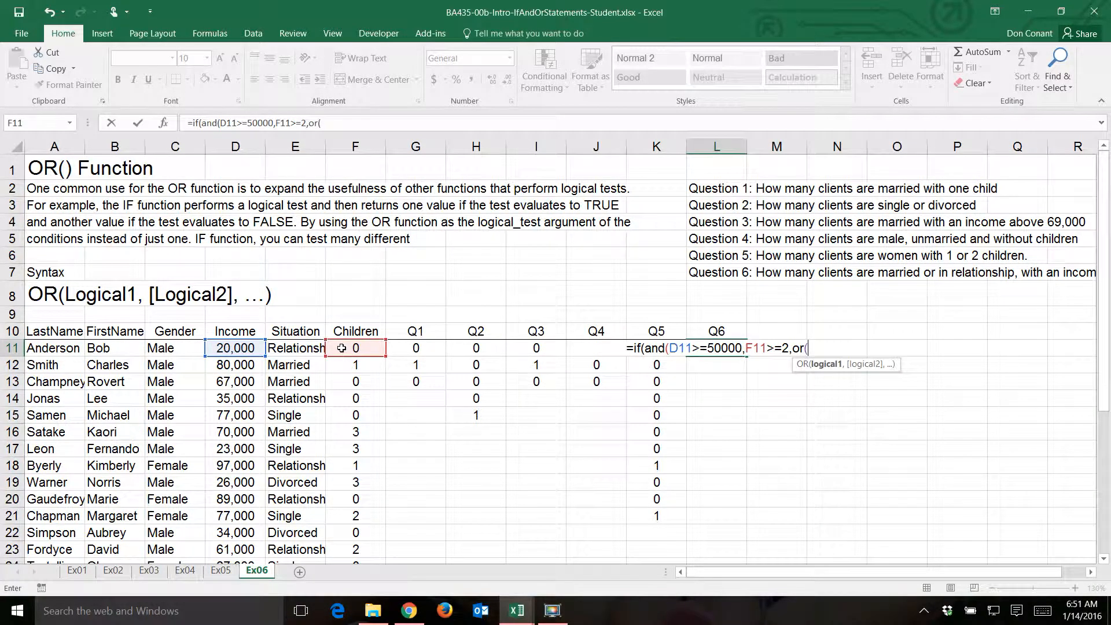
left_click(280, 347)
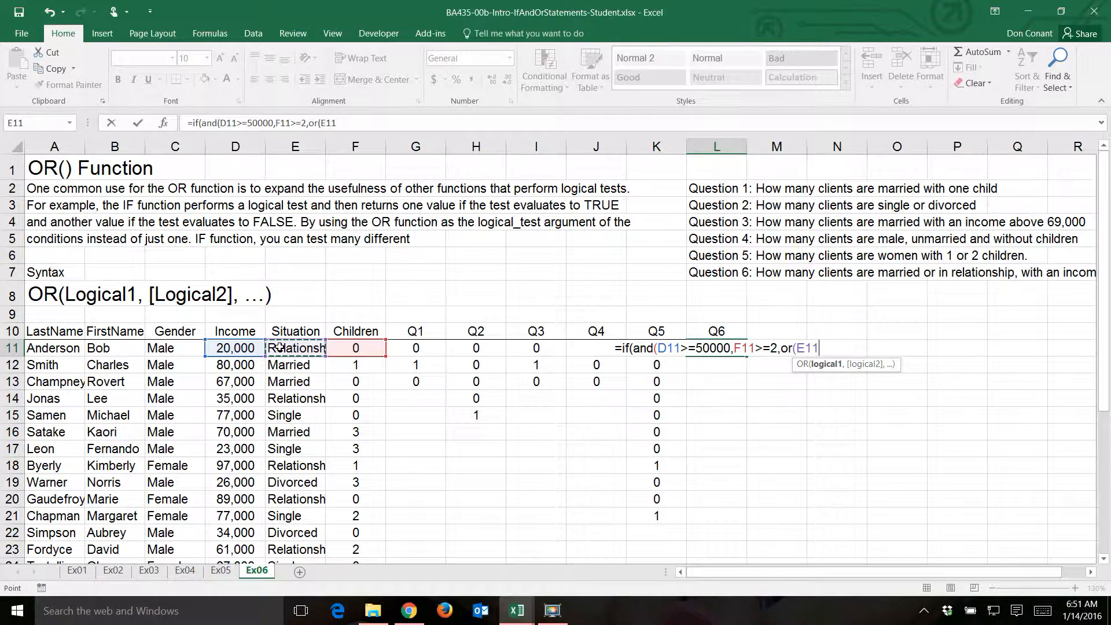
type("=\"")
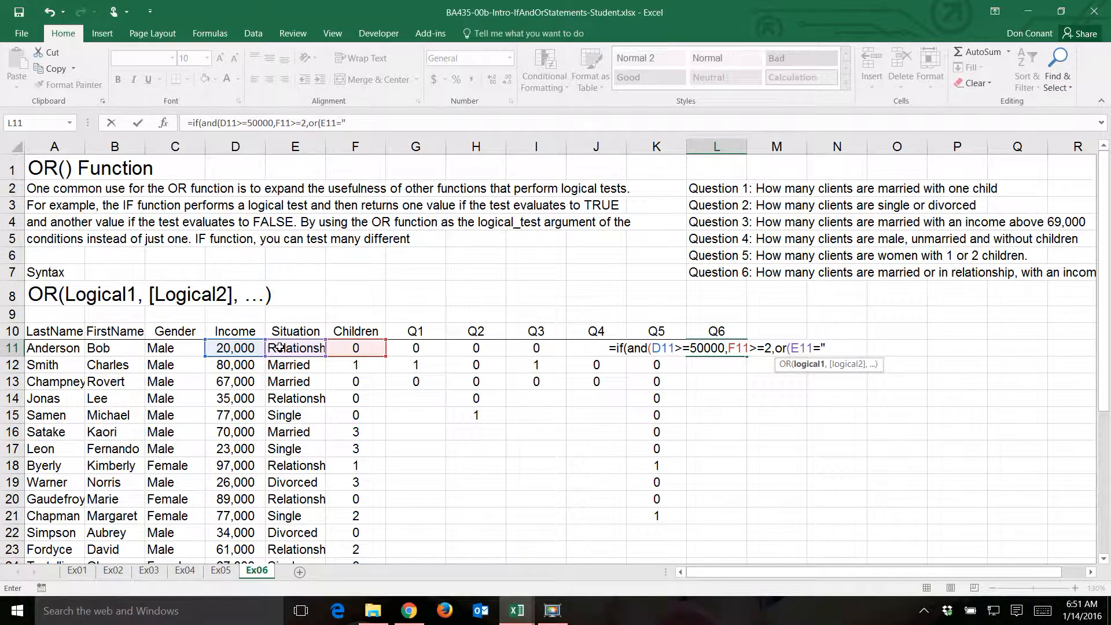
type("Married")
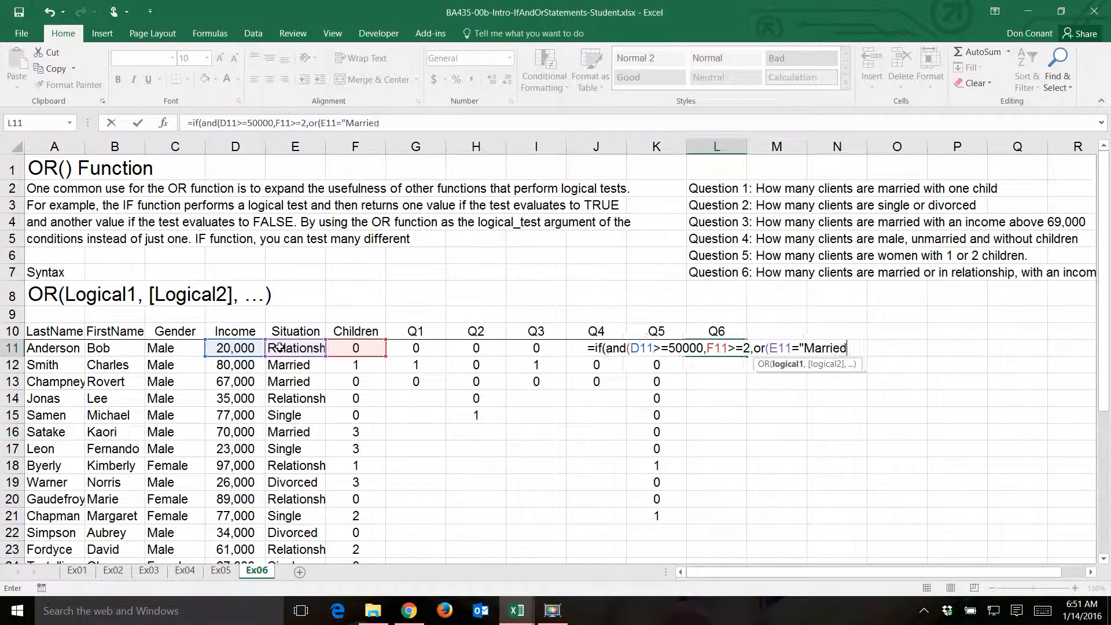
type("\",")
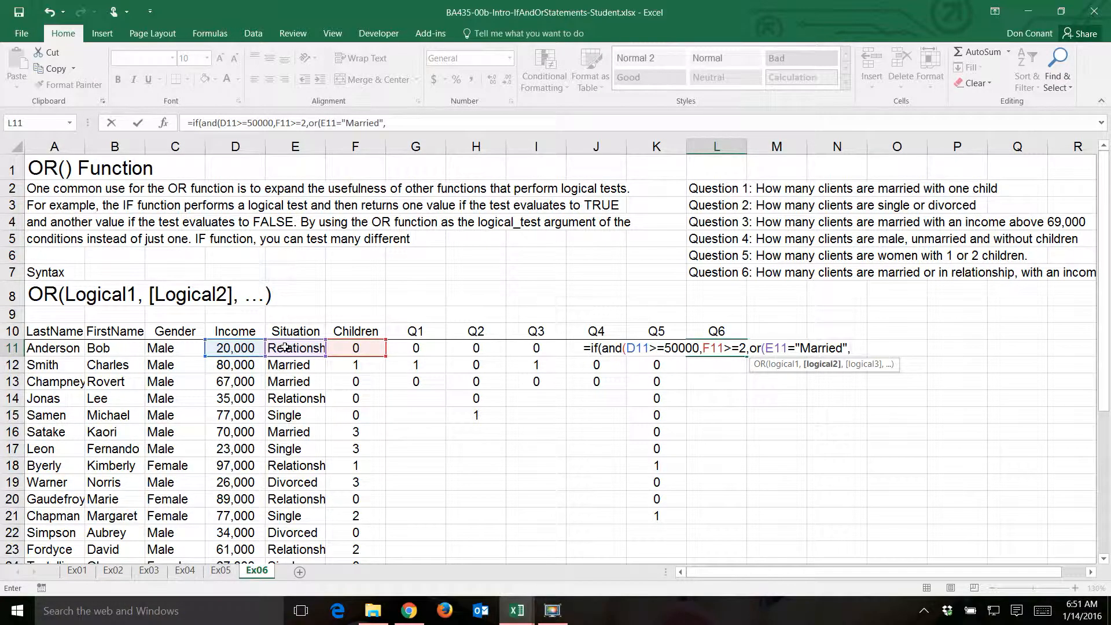
- Add E11="Relationship" as the second test of the nested OR and close the OR function
left_click(284, 348)
type("=\"")
type("Re")
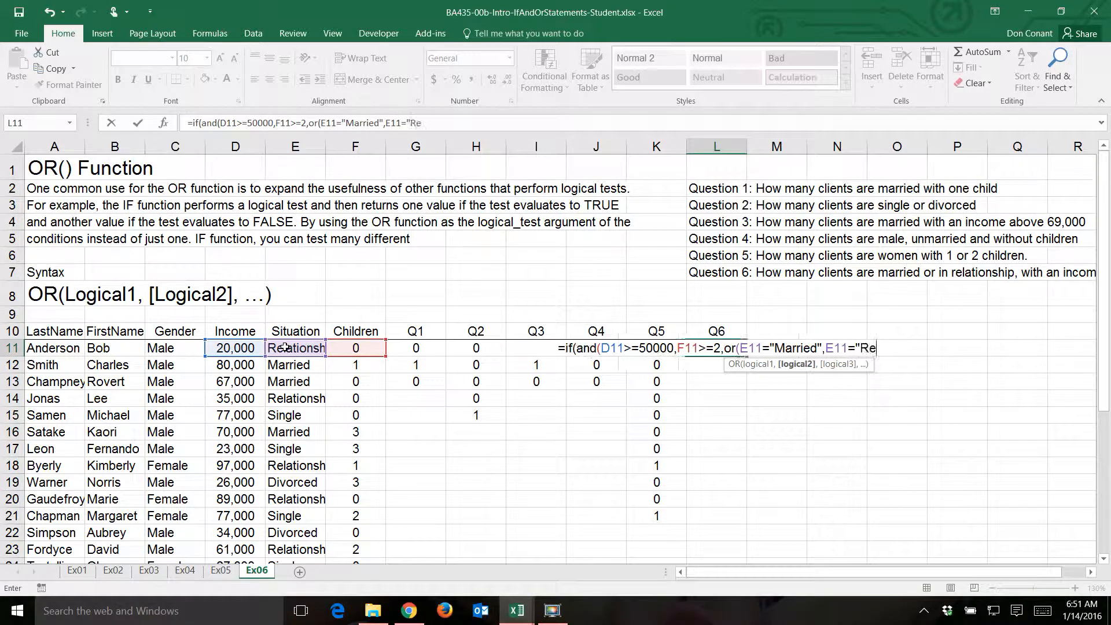
type("lationshi")
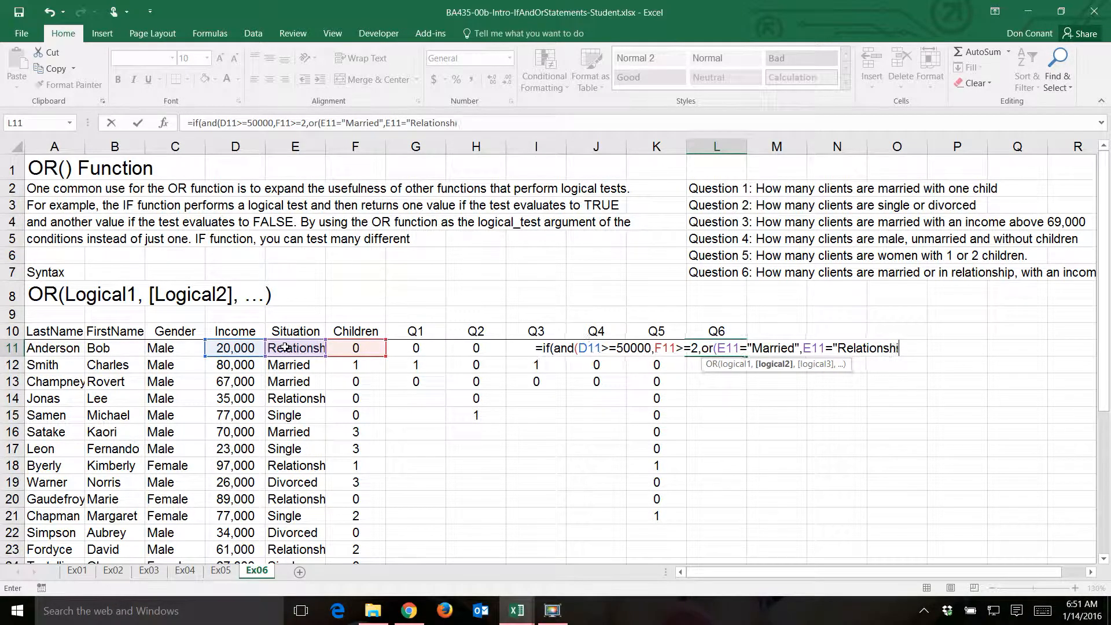
type("p\"")
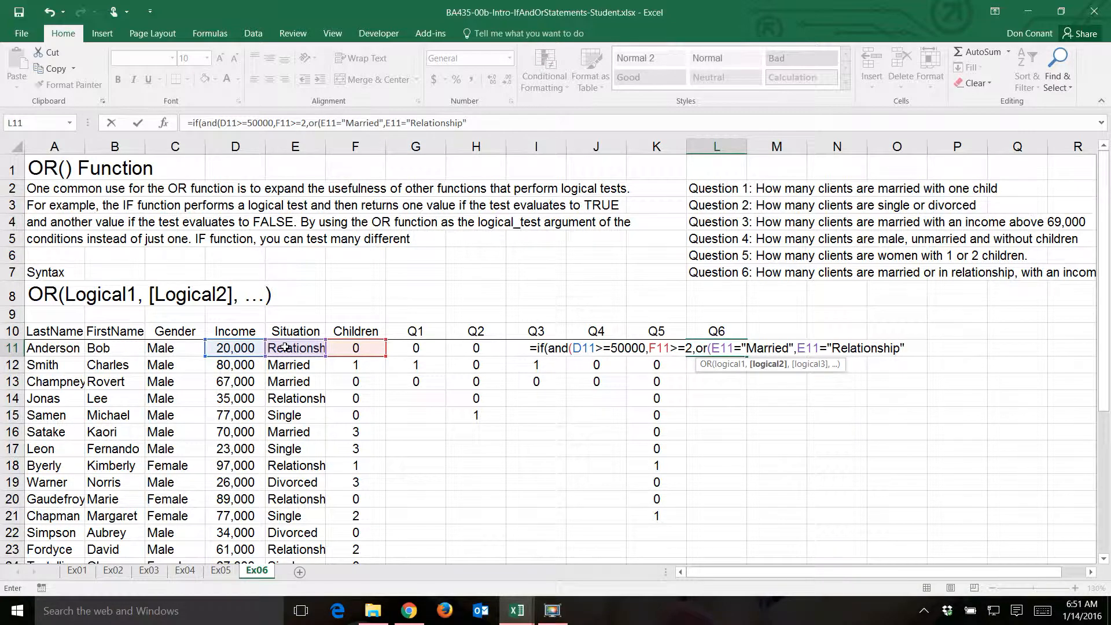
type("))")
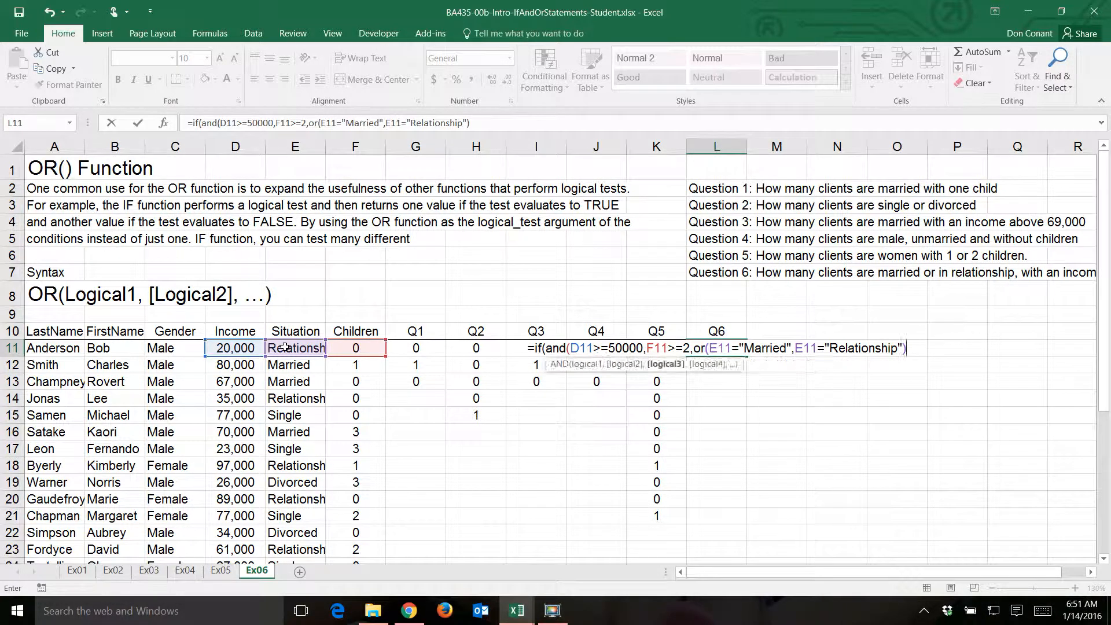
type(",1,0)")
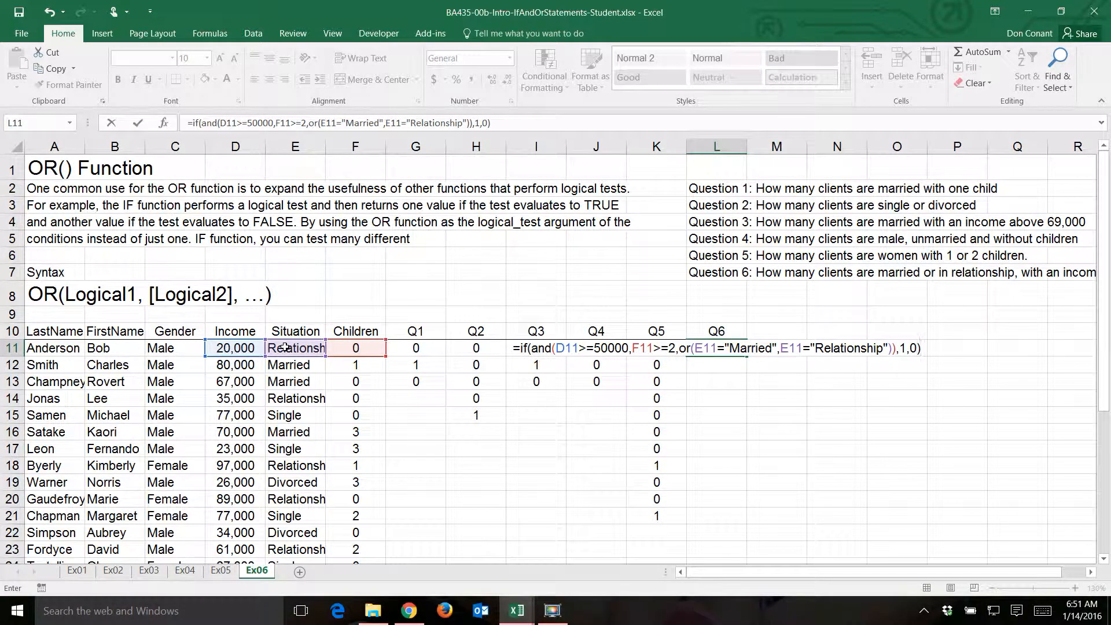
- Close the AND function and finish the Q6 formula in L11 with ,1,0) as the true and false results
key("Return")
- Fill the Q6 formula from L11 down to L20 and check the copied formula in L16
key("Up")
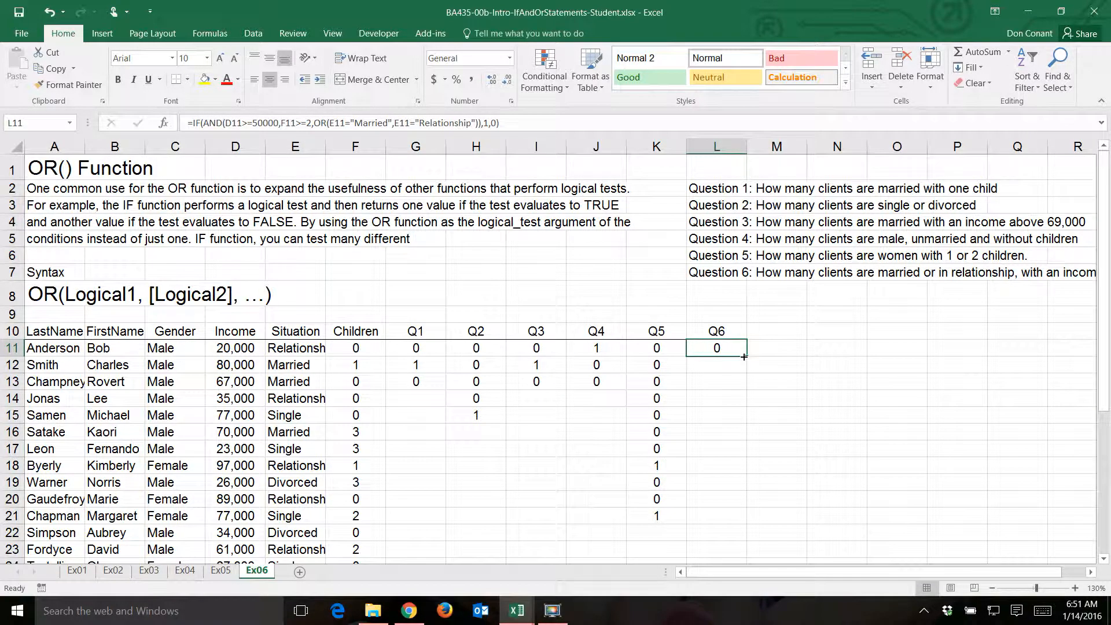
left_click_drag(744, 357, 755, 509)
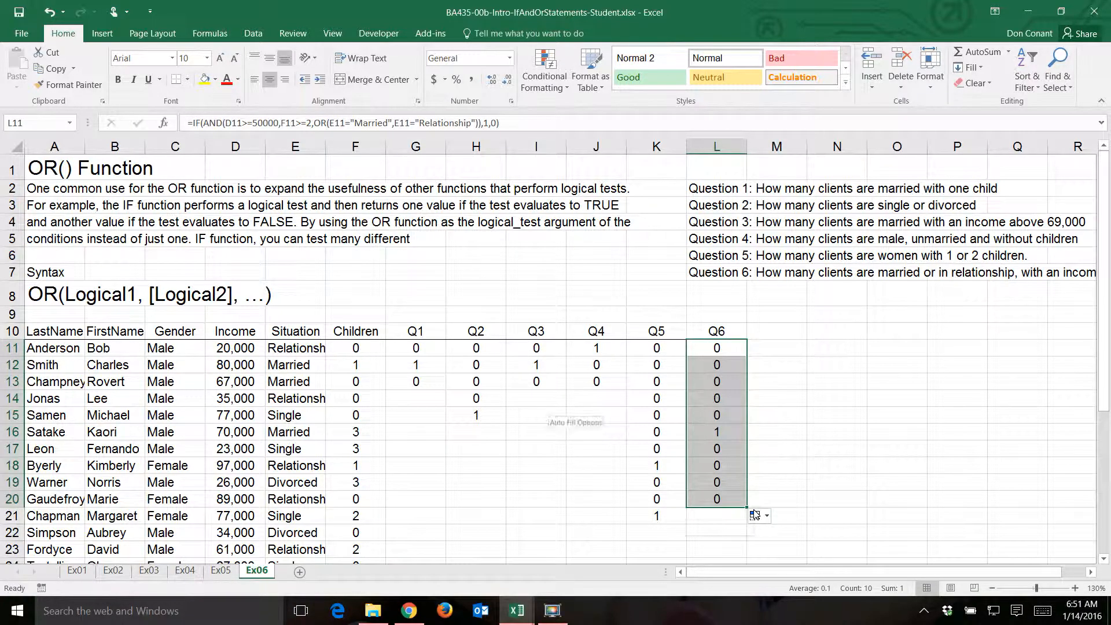
left_click(707, 430)
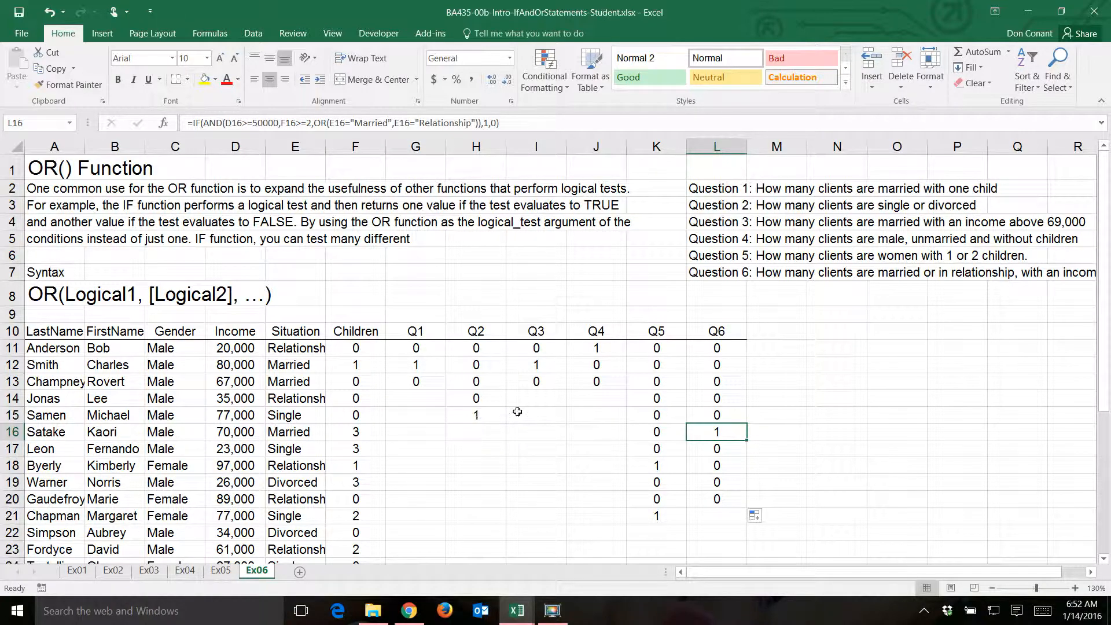
- Extend the Q1 formula from G13 and the Q2 formula from H15 down to row 29
scroll(518, 412, "down", 2)
scroll(517, 412, "down", 1)
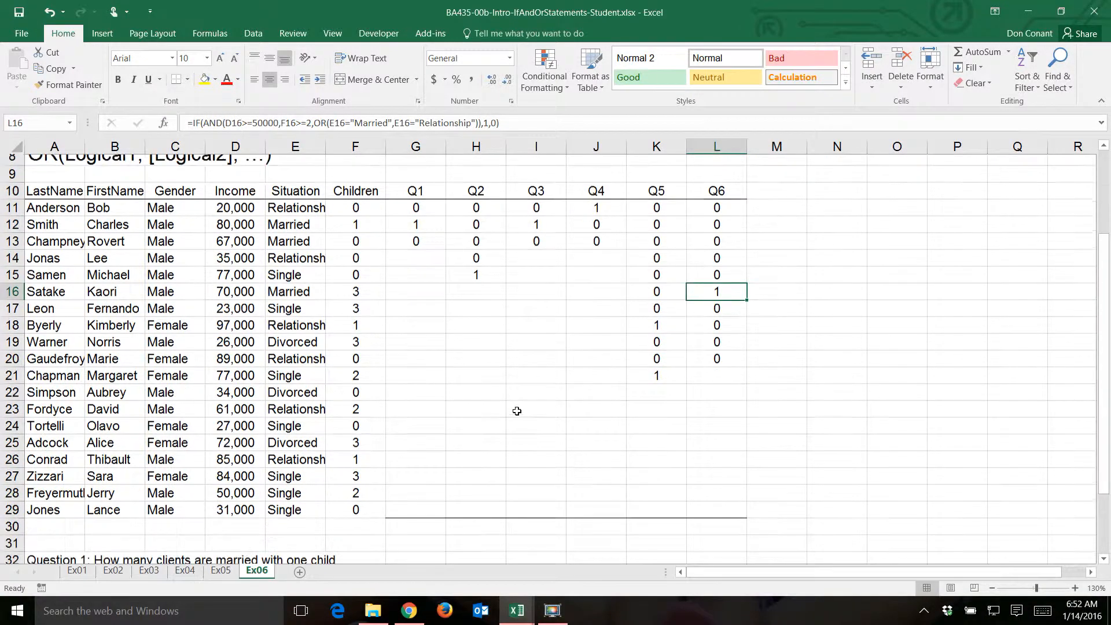
left_click(413, 215)
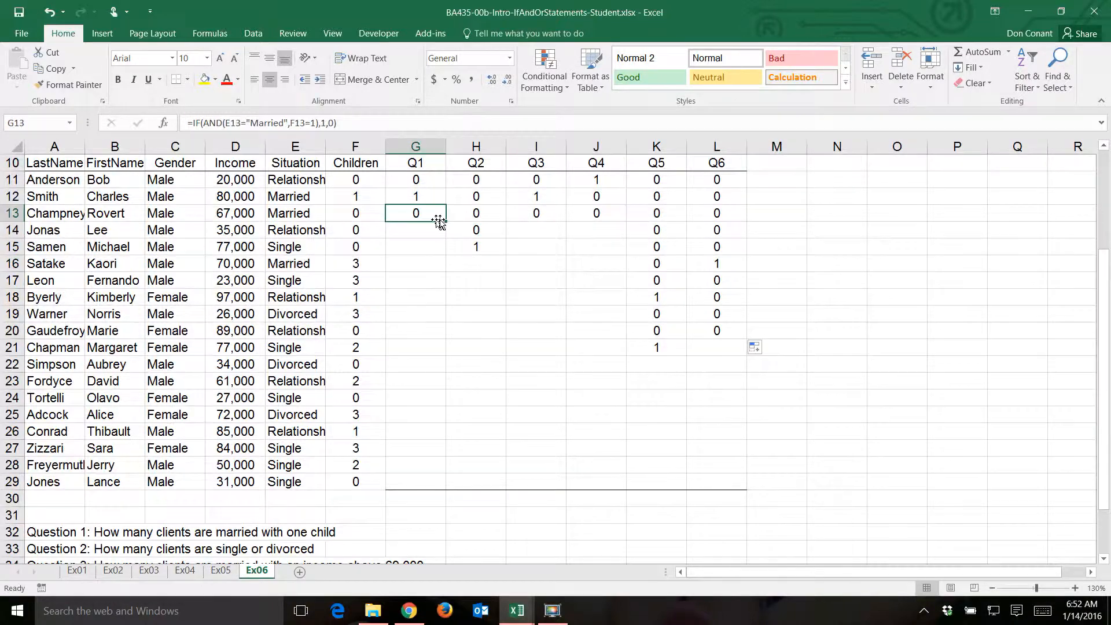
left_click_drag(447, 220, 451, 487)
left_click(478, 248)
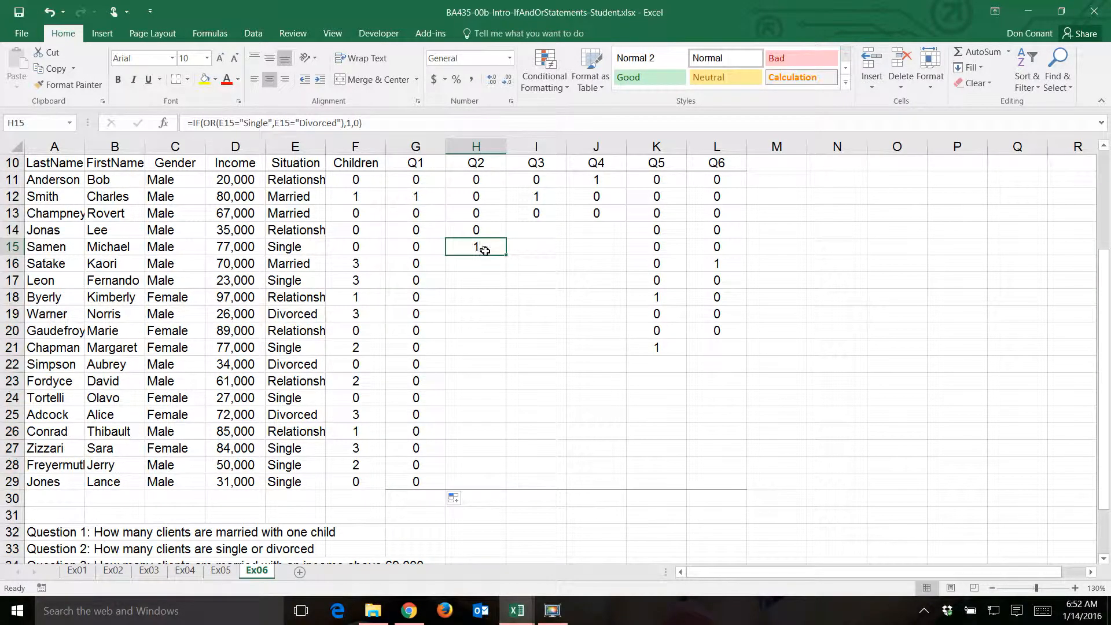
left_click_drag(506, 253, 522, 489)
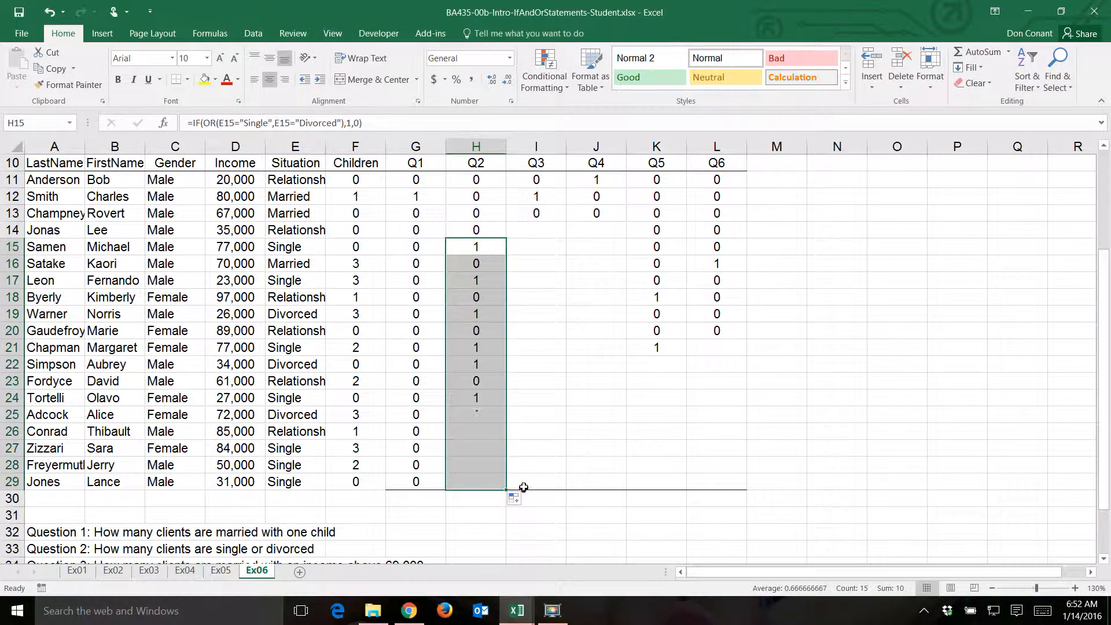
- Extend the Q3 formula from I13 and the Q4 formula from J13 down to row 29
left_click(536, 215)
left_click_drag(564, 221, 593, 480)
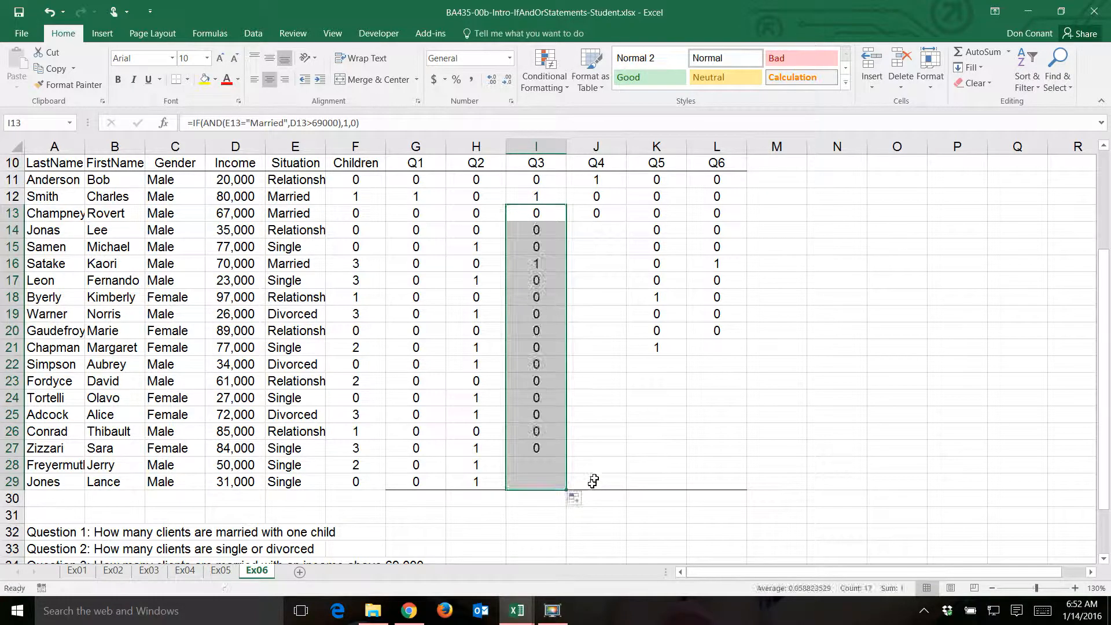
left_click(609, 214)
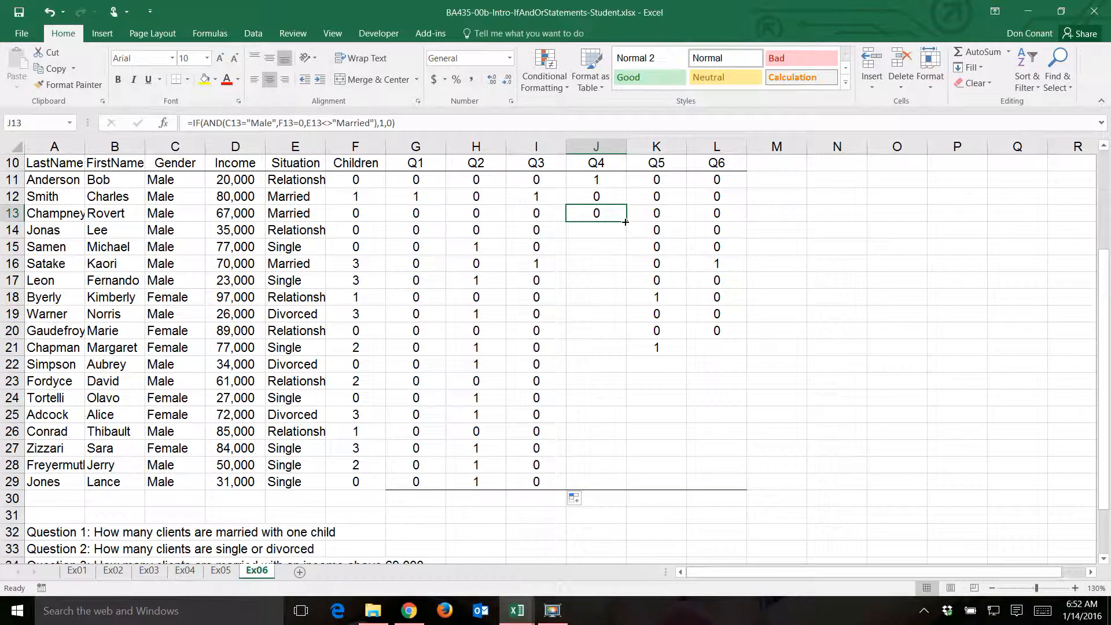
double_click(626, 222)
- Extend the Q5 formula from K21 and the Q6 formula from L20 down to row 29
left_click(663, 347)
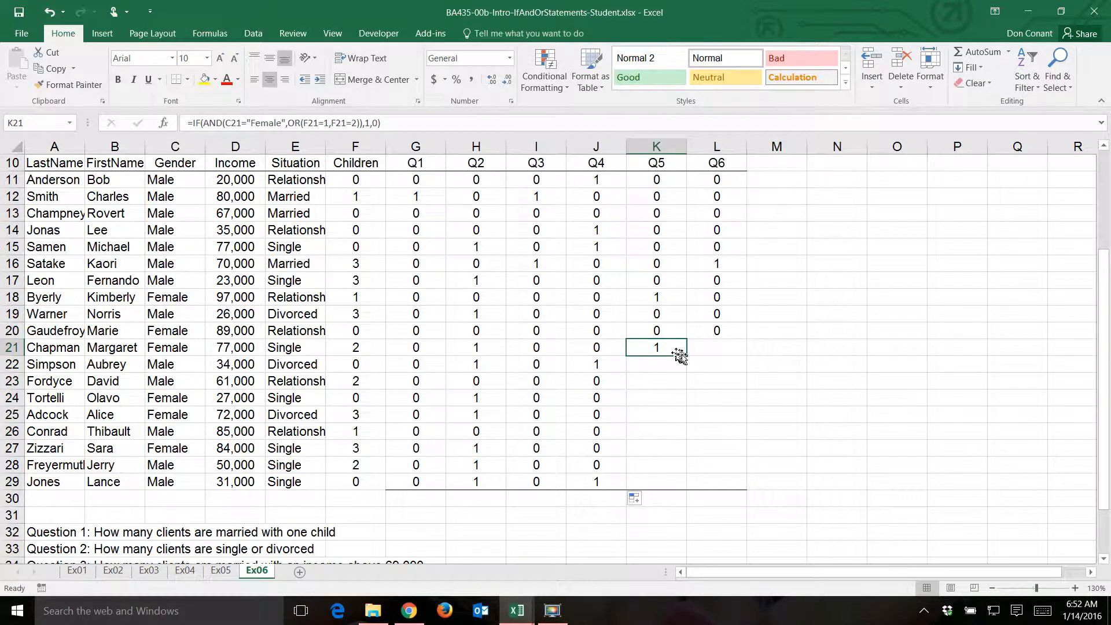
double_click(683, 355)
left_click(714, 331)
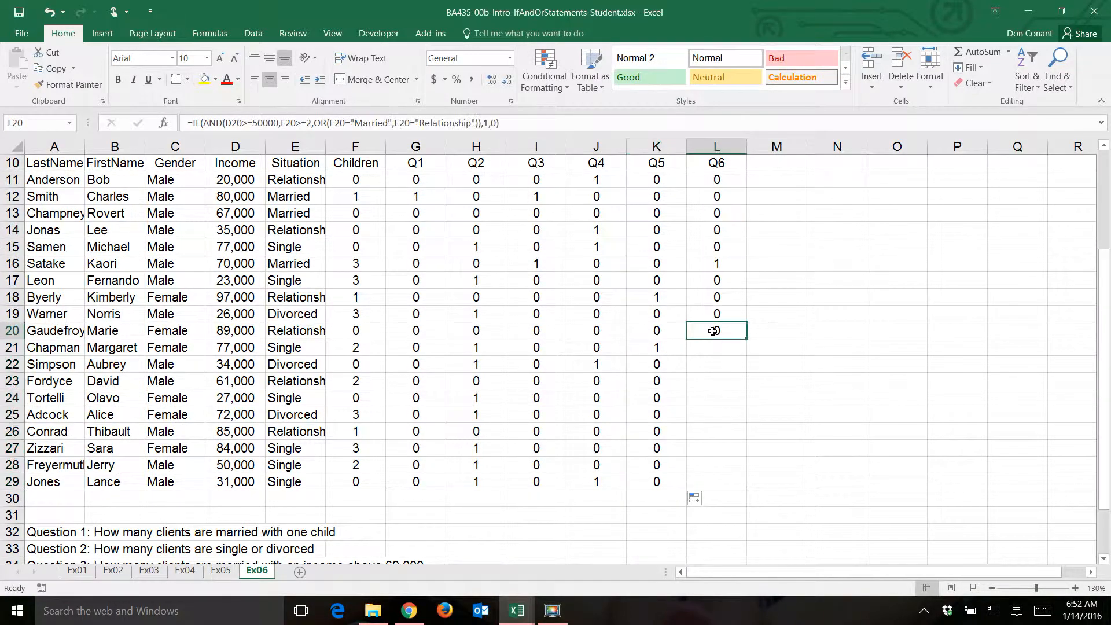
double_click(748, 339)
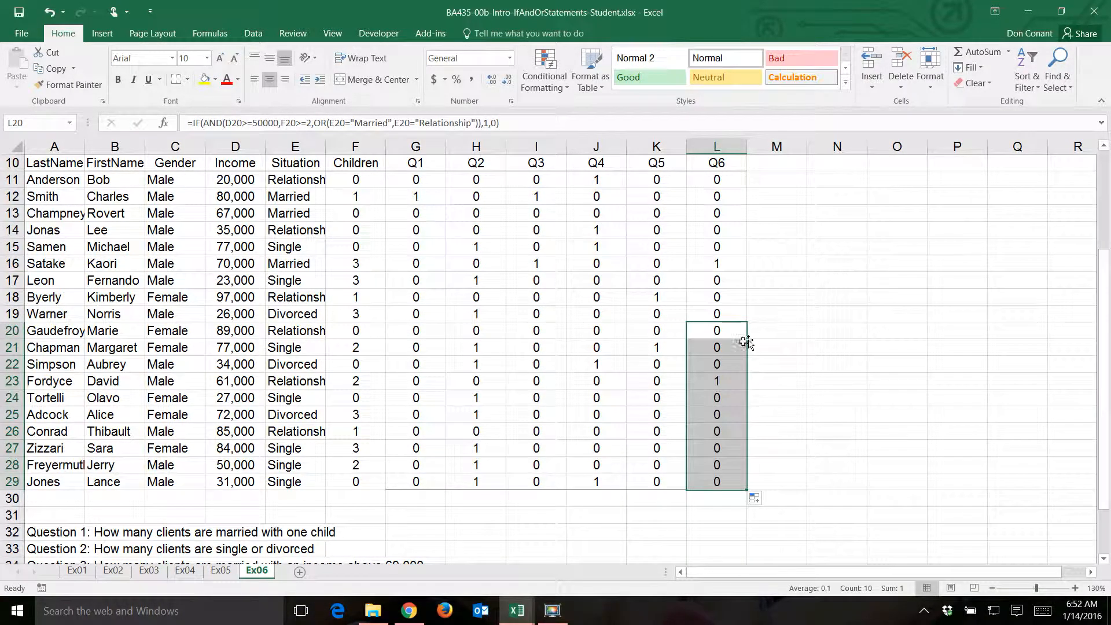
- Total the Q1 column in G30 with =SUM(G11:G29) and copy the sum across to L30
left_click(425, 495)
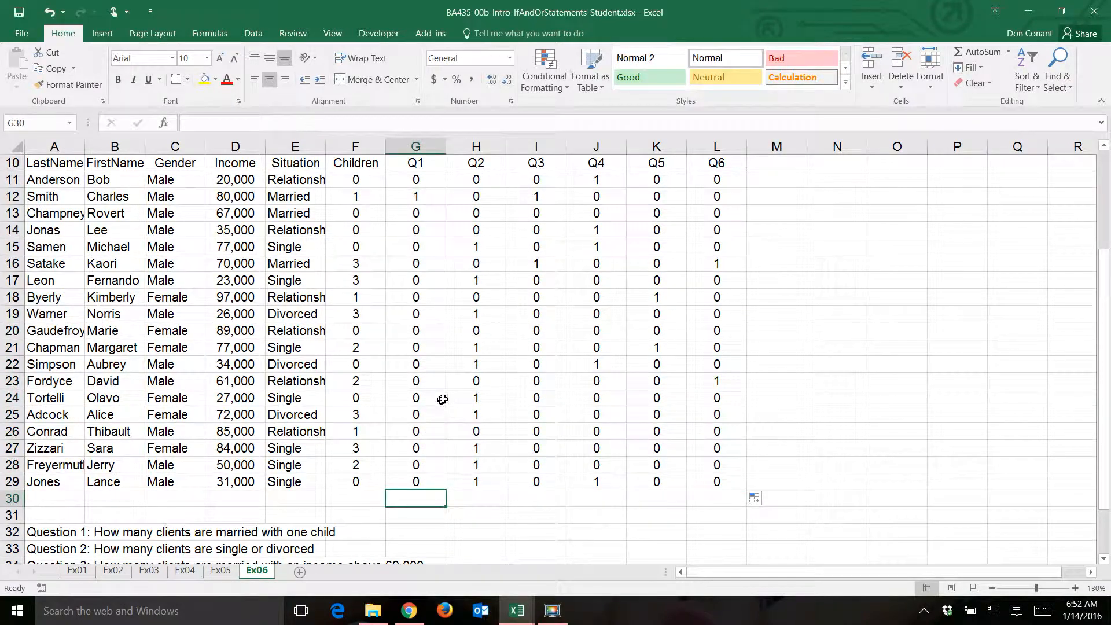
type("=sum(")
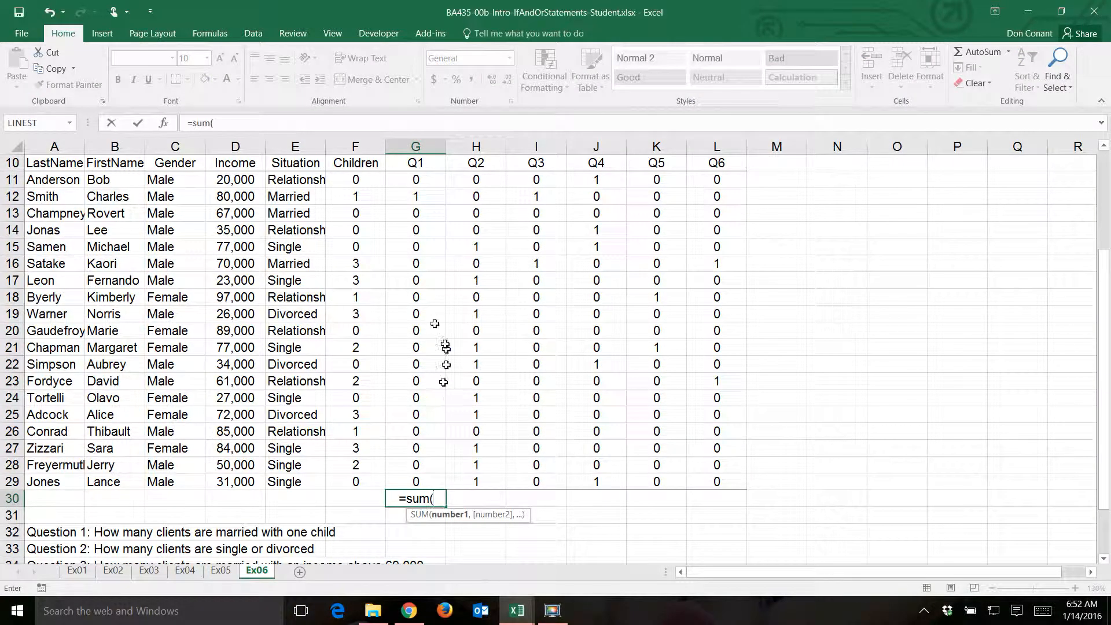
left_click_drag(421, 180, 428, 480)
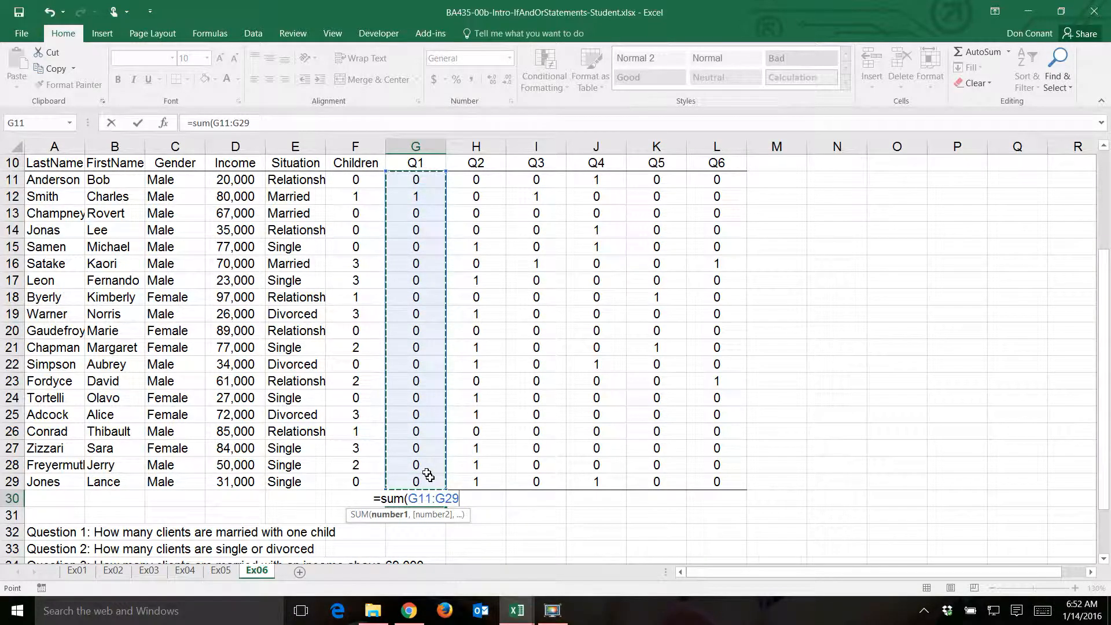
key("Return")
key("Up")
left_click_drag(445, 507, 722, 519)
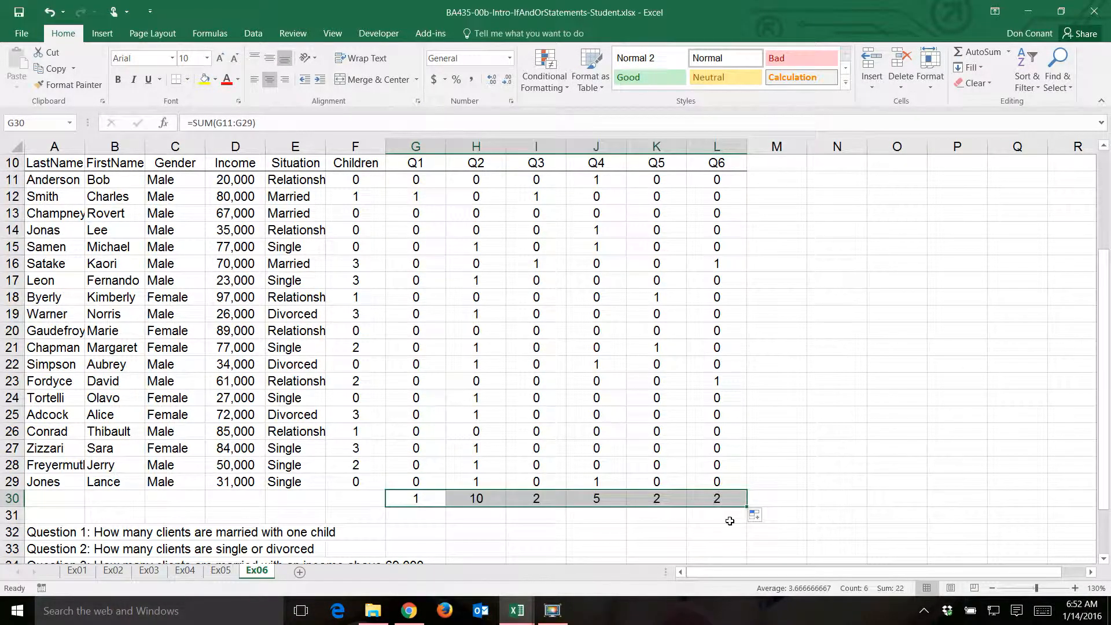
- Review the totals for Q1 to Q6 in G30 to L30, then return to the questions at the start of the sheet
left_click(416, 499)
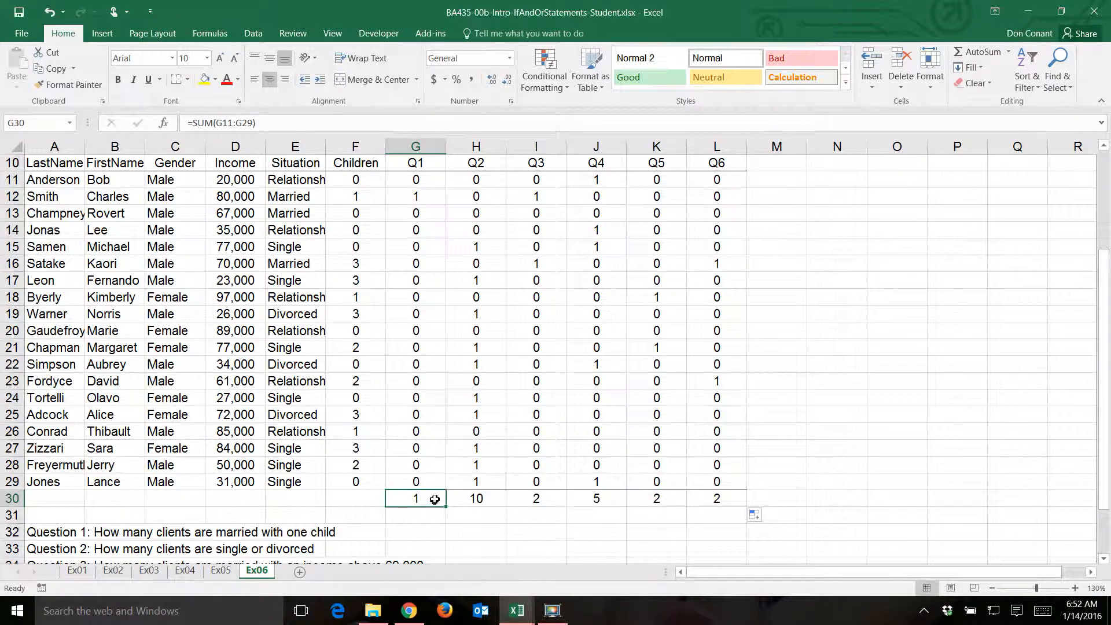
left_click(466, 507)
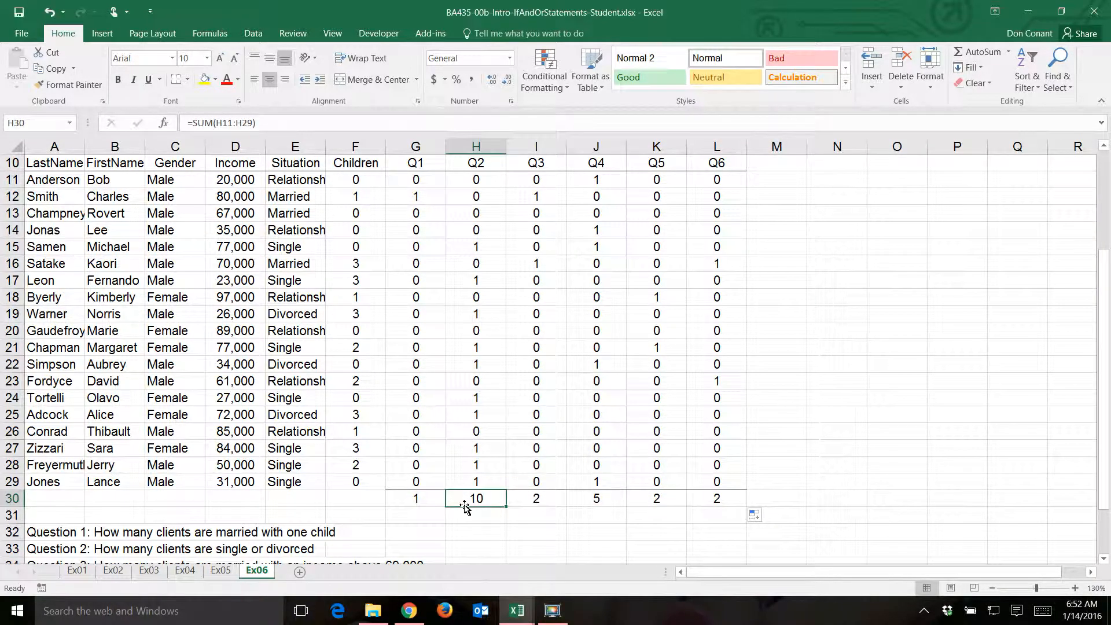
left_click(528, 505)
left_click(607, 501)
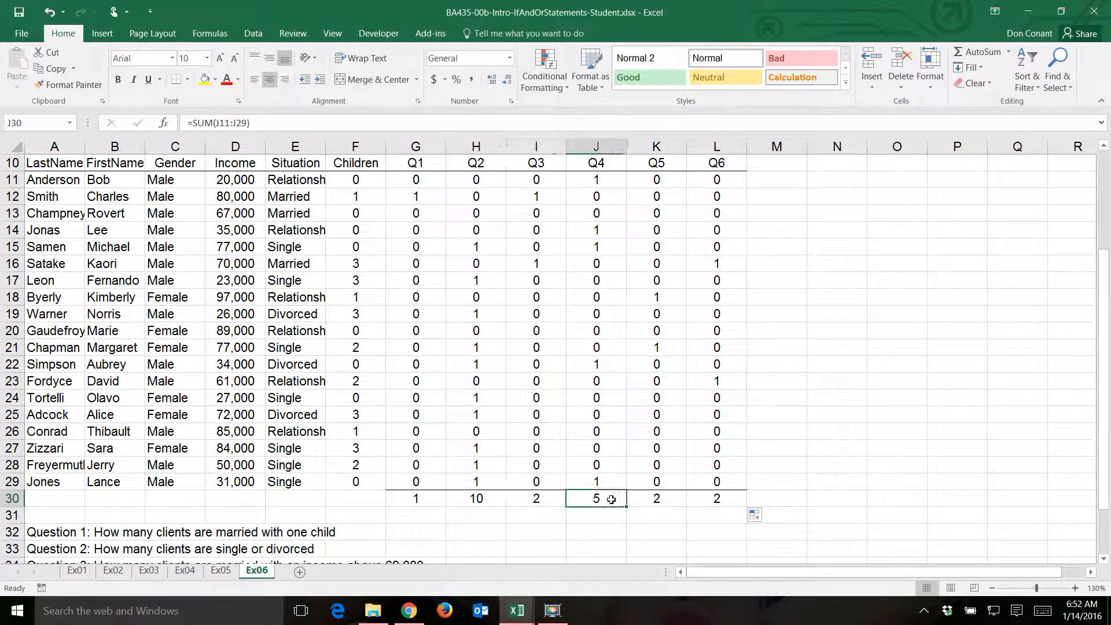
left_click(650, 499)
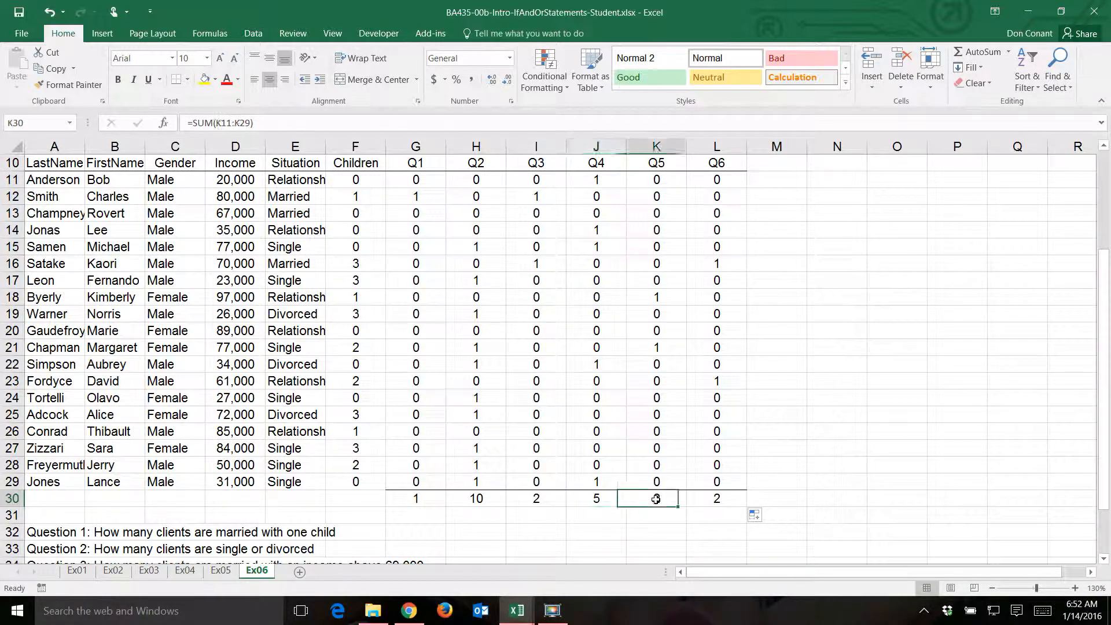
left_click(718, 502)
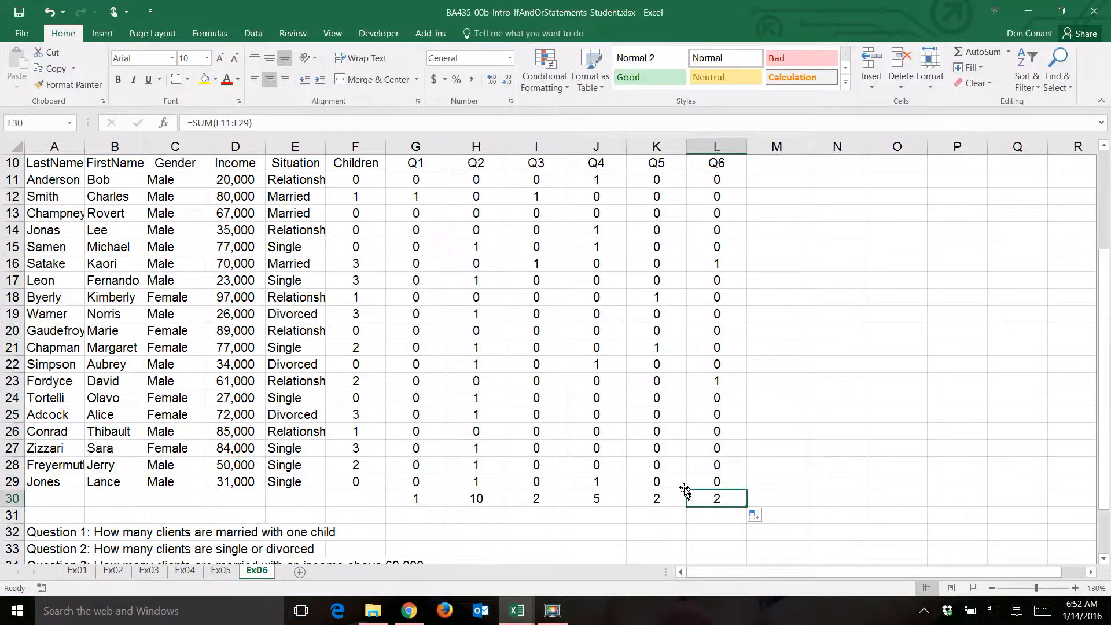
scroll(683, 486, "up", 3)
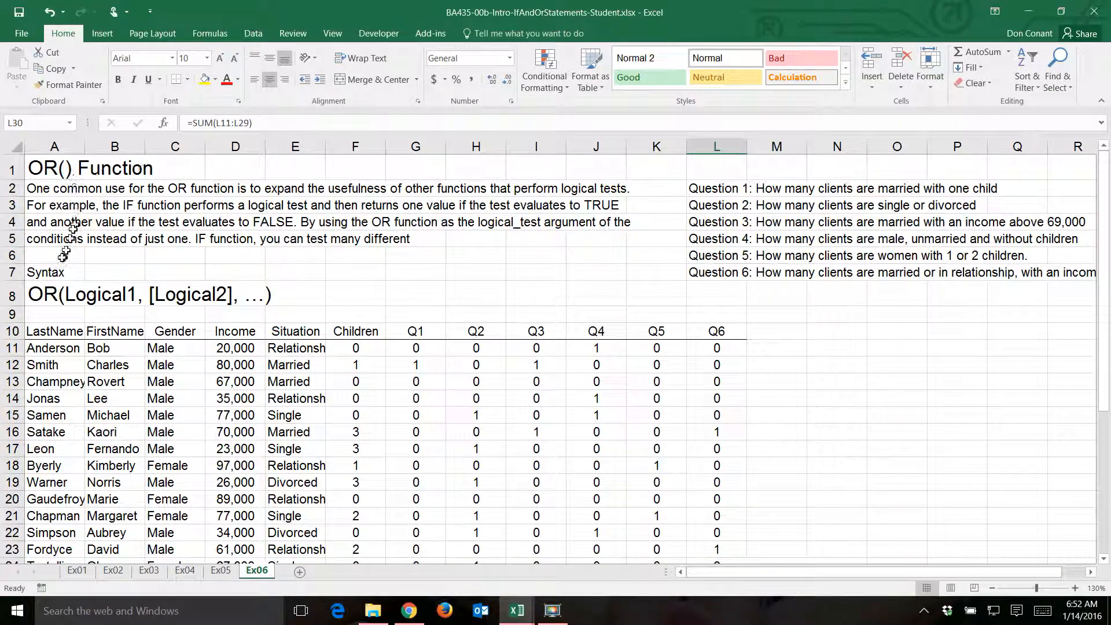